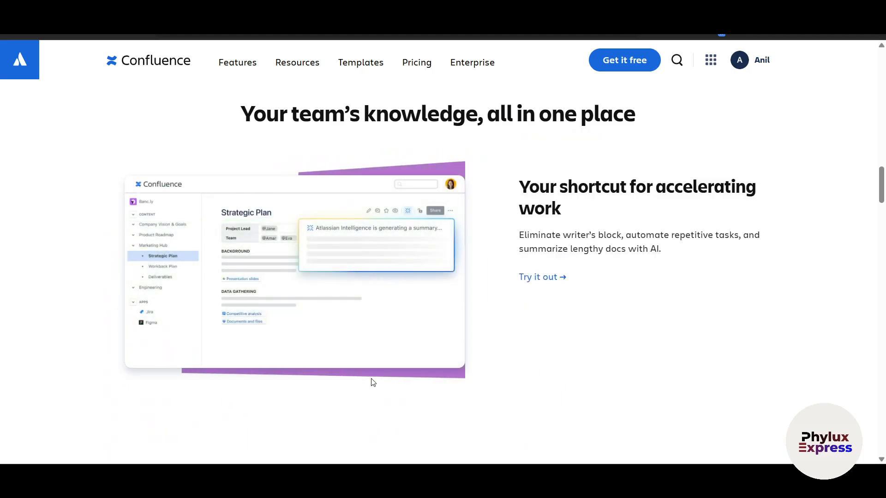
# - Leave the finished setup screen for Confluence and open the Confluence Pricing page
pyautogui.scroll(-15, 373, 382)
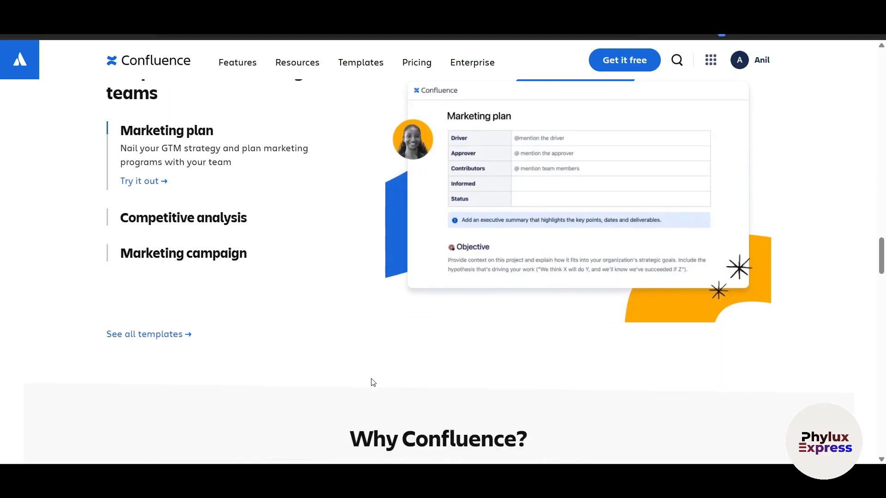
pyautogui.scroll(-12, 373, 381)
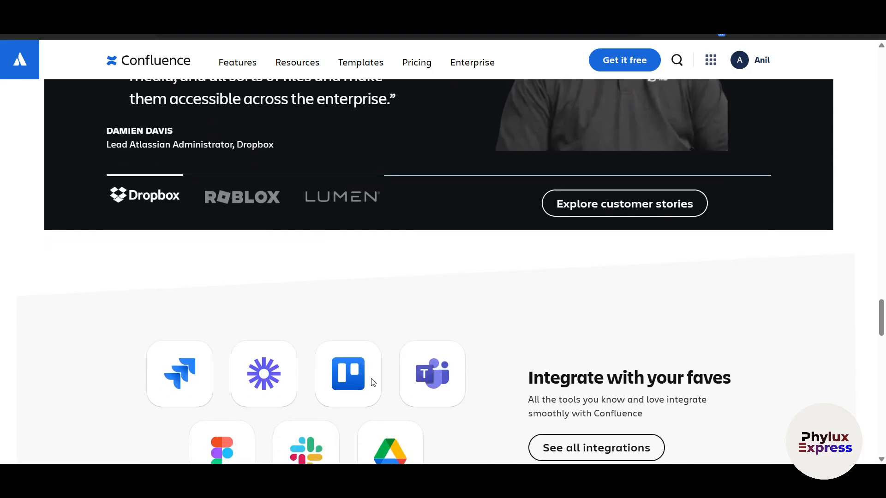
pyautogui.scroll(-15, 373, 382)
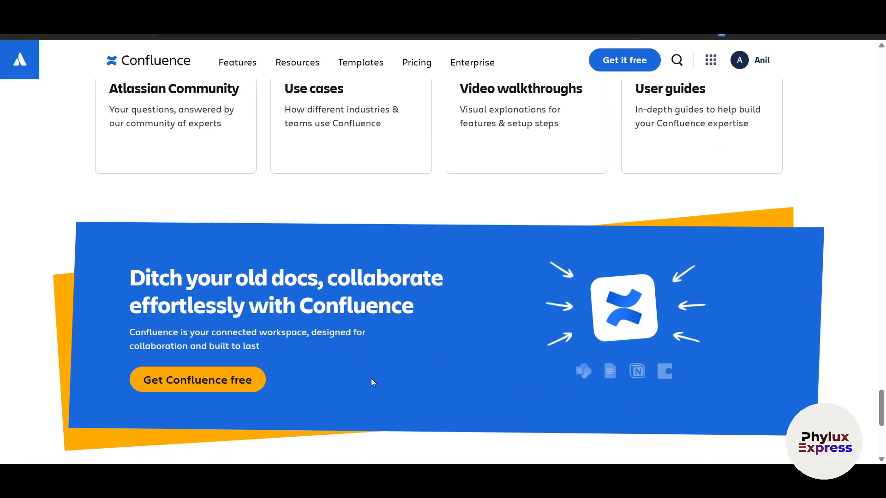
pyautogui.scroll(-7, 372, 381)
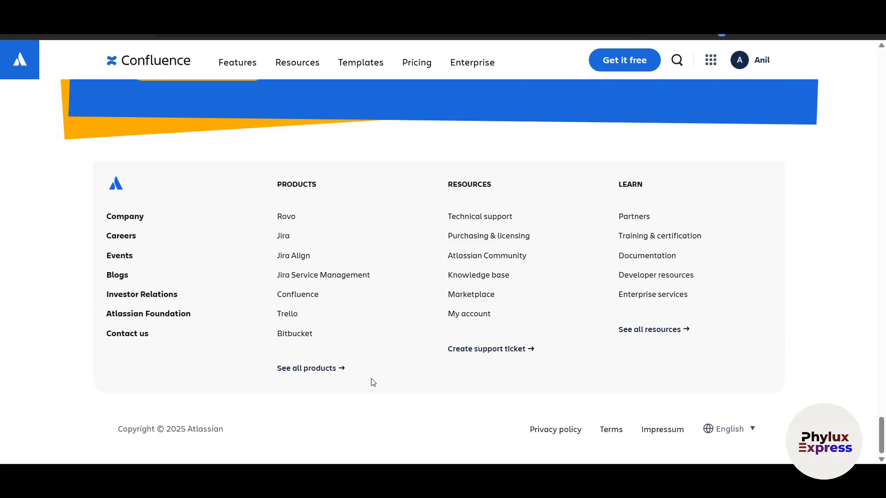
pyautogui.scroll(20, 373, 382)
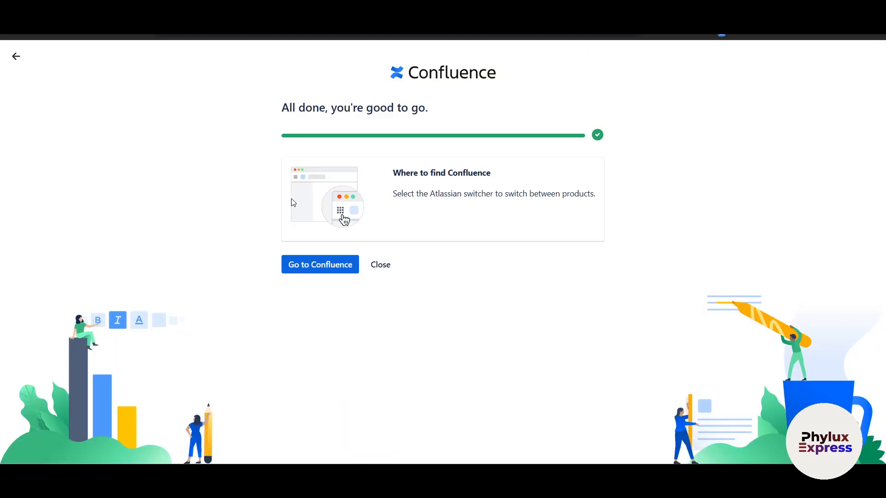
pyautogui.click(323, 264)
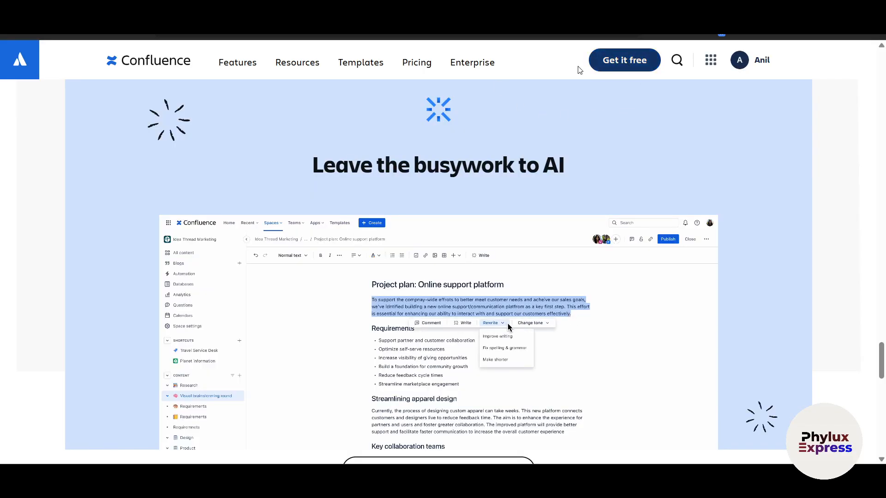
pyautogui.click(420, 64)
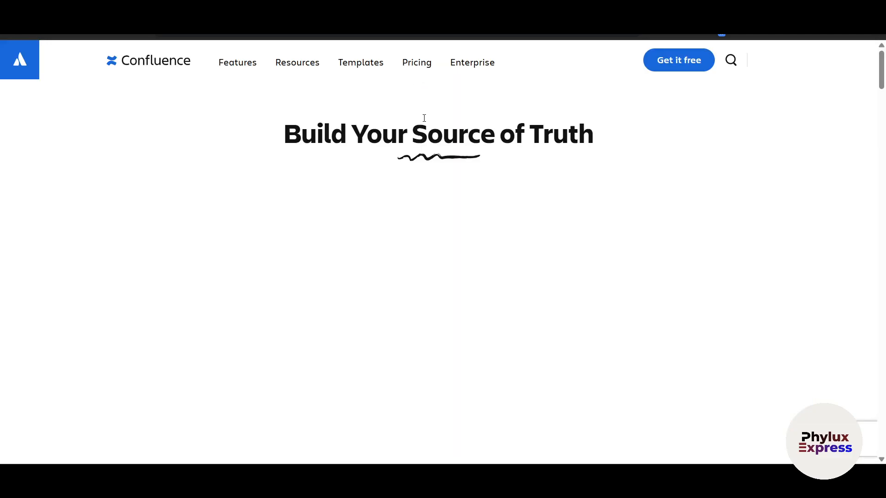
# - Scroll through the Confluence plan pricing cards and the Compare features table
pyautogui.scroll(-1, 311, 297)
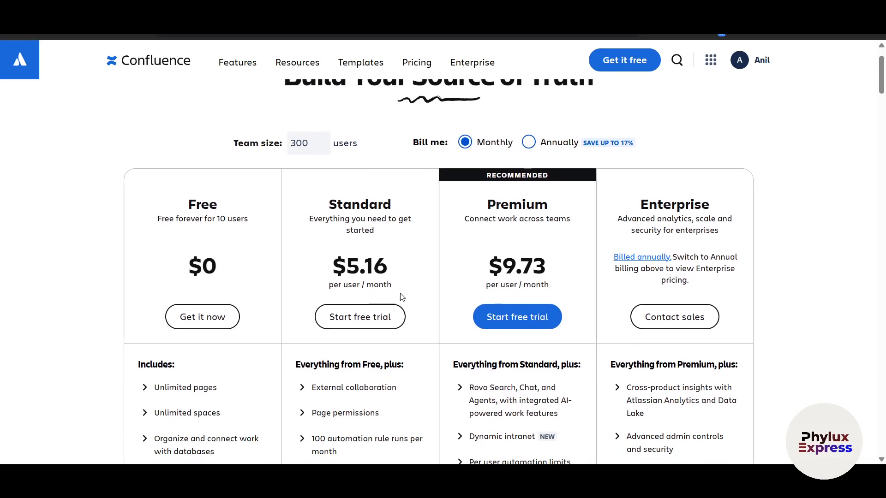
pyautogui.scroll(-2, 375, 300)
pyautogui.scroll(-2, 484, 279)
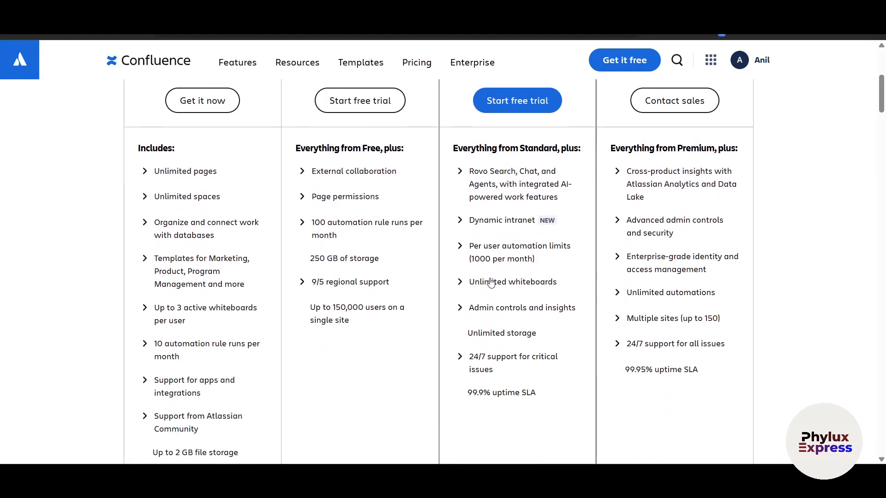
pyautogui.scroll(1, 491, 281)
pyautogui.scroll(1, 491, 282)
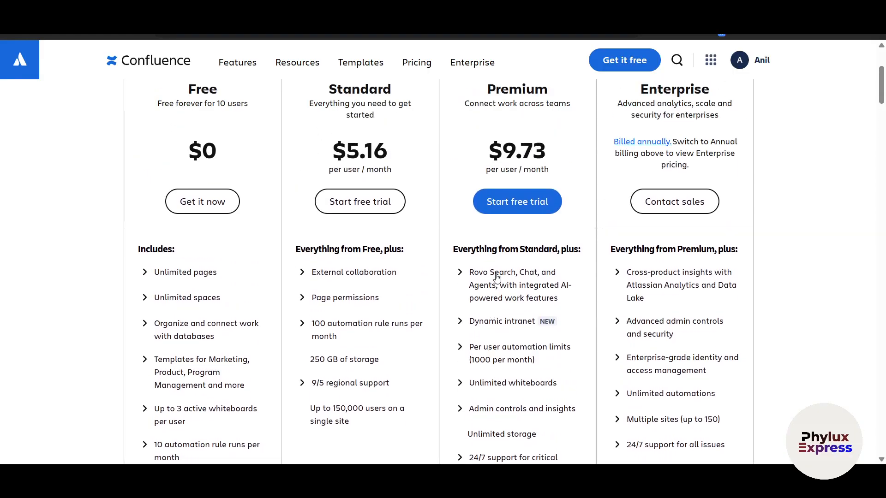
pyautogui.scroll(-5, 496, 278)
pyautogui.scroll(-6, 401, 280)
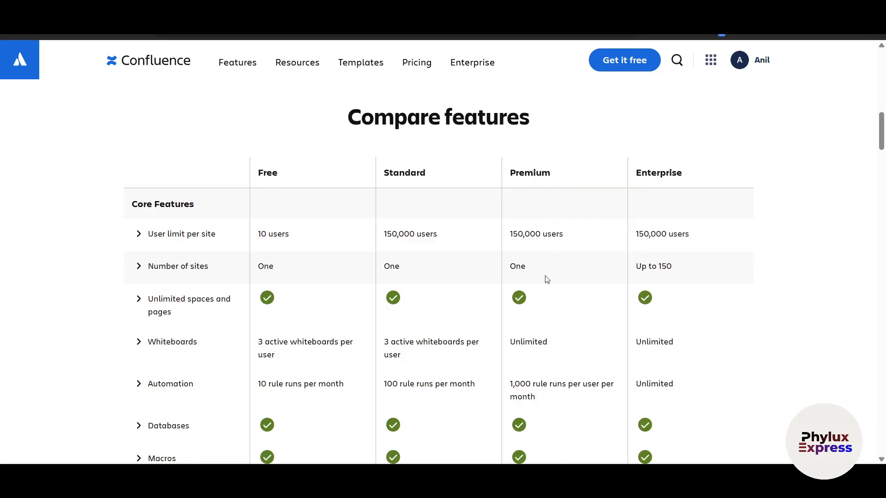
pyautogui.scroll(-15, 546, 280)
pyautogui.scroll(-18, 473, 289)
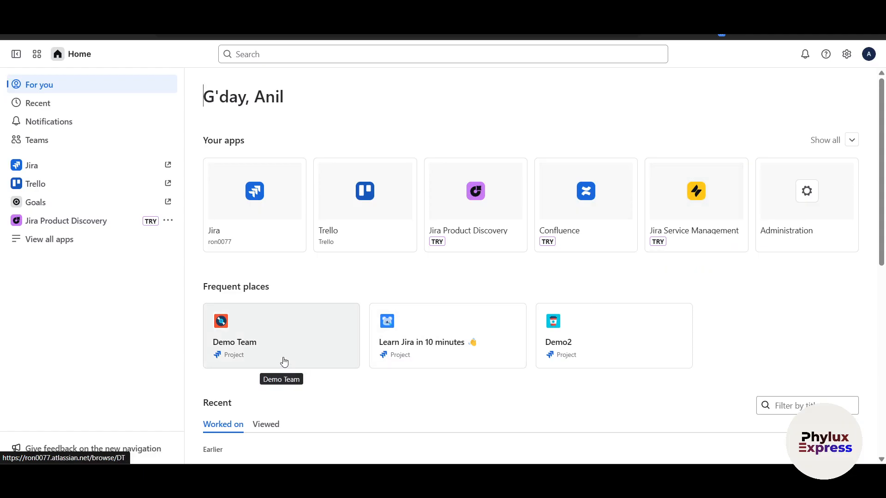
pyautogui.scroll(-1, 471, 349)
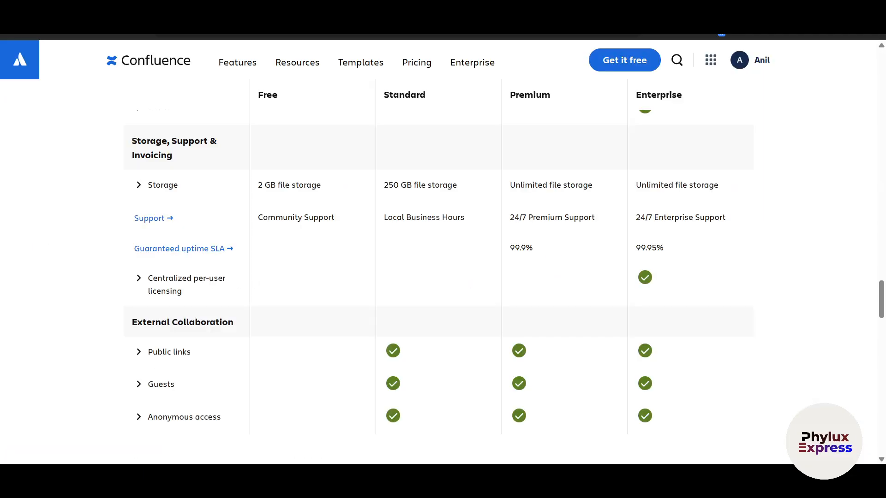
pyautogui.scroll(1, 69, 67)
pyautogui.scroll(20, 711, 226)
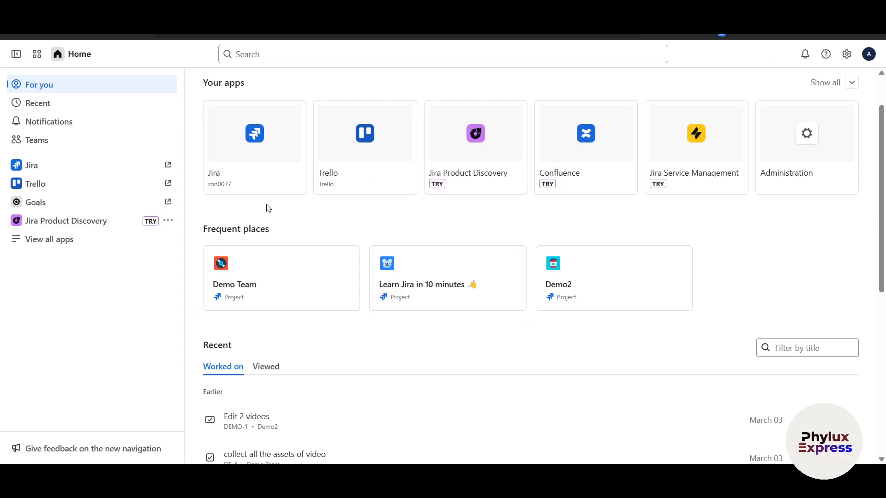
pyautogui.scroll(2, 323, 217)
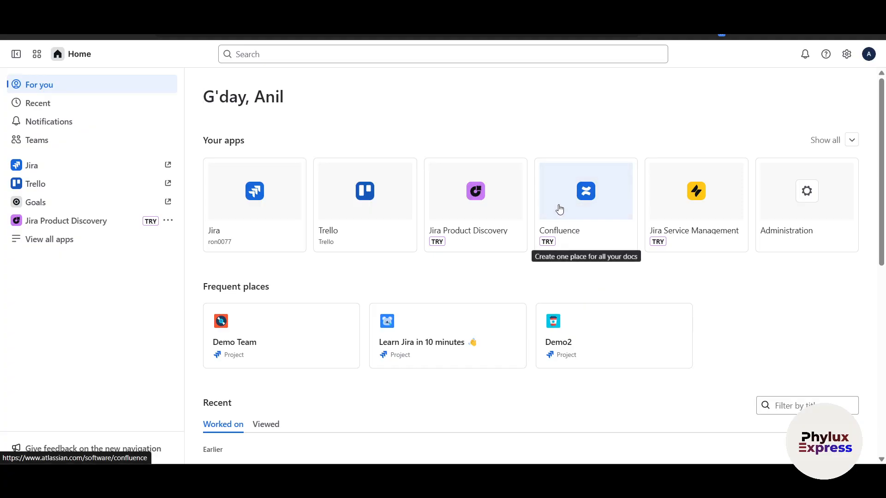
# - Browse the Recent list on Atlassian Home, switching between the Viewed and Worked on tabs
pyautogui.scroll(-2, 567, 297)
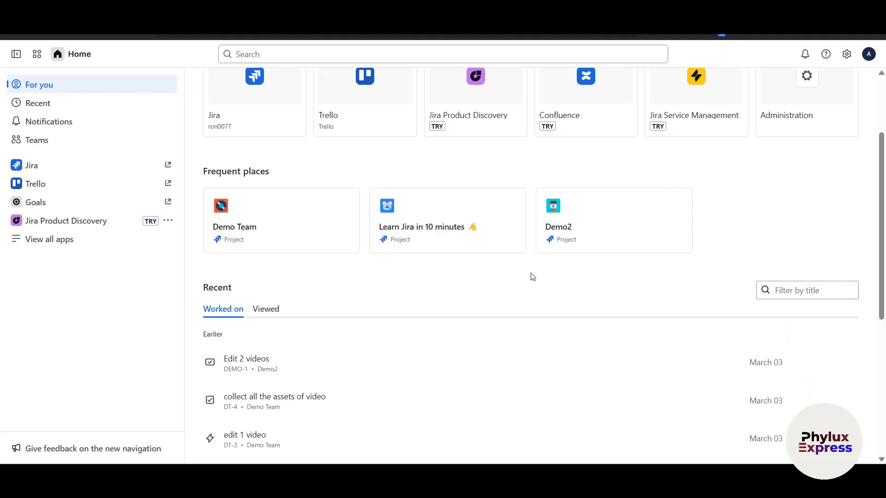
pyautogui.scroll(-4, 533, 277)
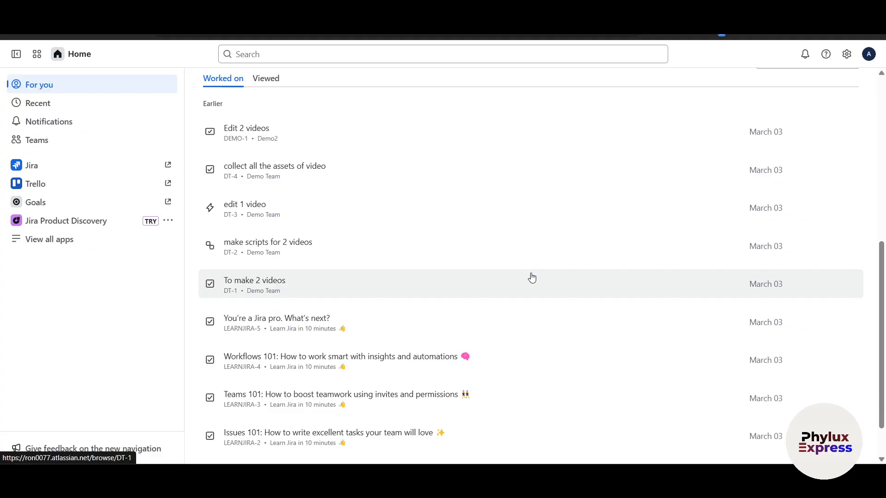
pyautogui.scroll(-1, 530, 278)
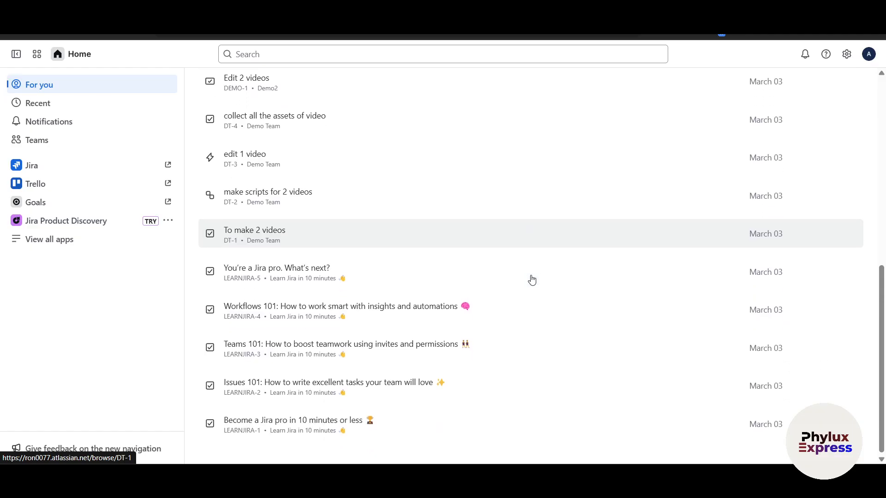
pyautogui.scroll(8, 469, 281)
pyautogui.scroll(-5, 431, 283)
pyautogui.scroll(5, 429, 282)
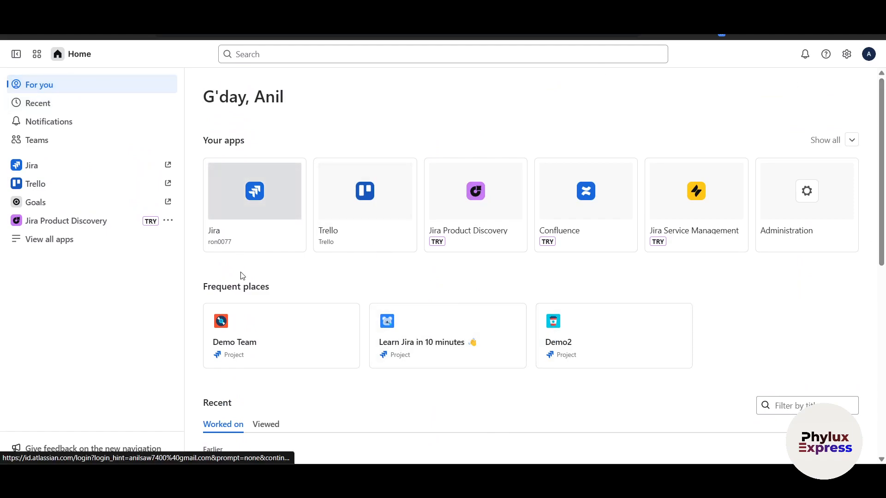
pyautogui.scroll(-3, 245, 286)
pyautogui.scroll(-3, 221, 319)
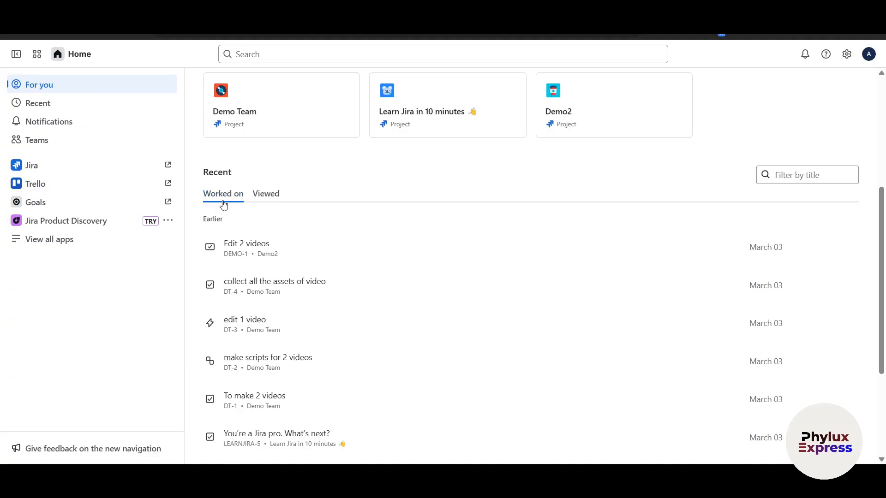
pyautogui.scroll(-3, 346, 318)
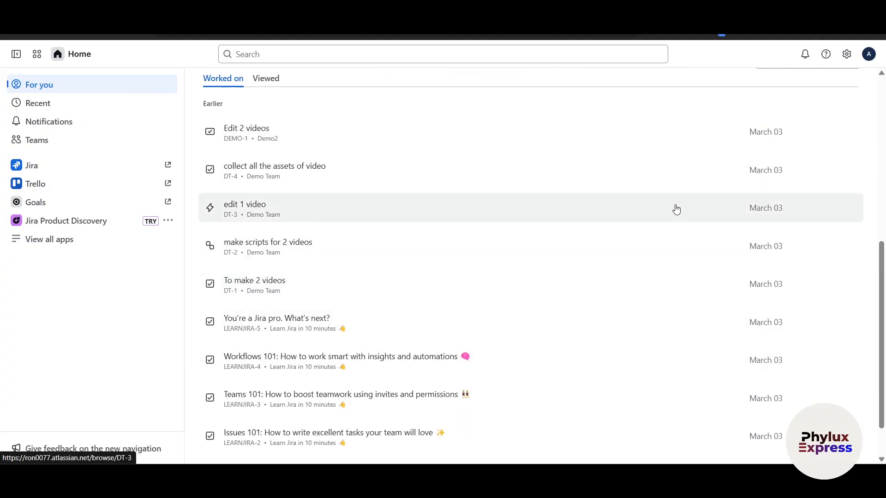
pyautogui.scroll(1, 454, 251)
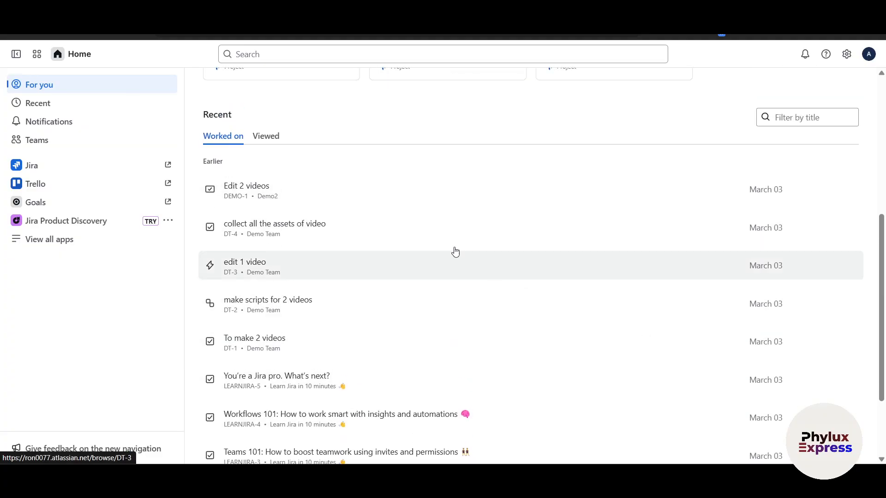
pyautogui.click(277, 143)
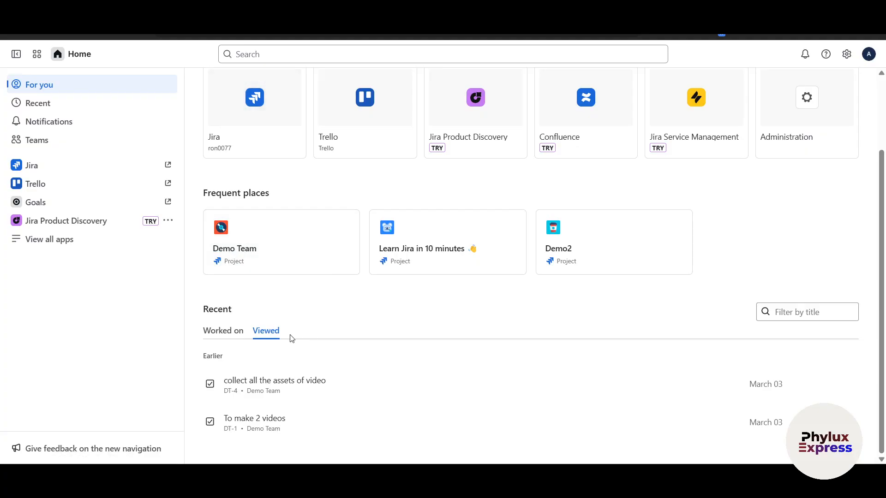
pyautogui.scroll(2, 293, 326)
pyautogui.scroll(-2, 277, 328)
pyautogui.click(216, 330)
pyautogui.scroll(2, 220, 329)
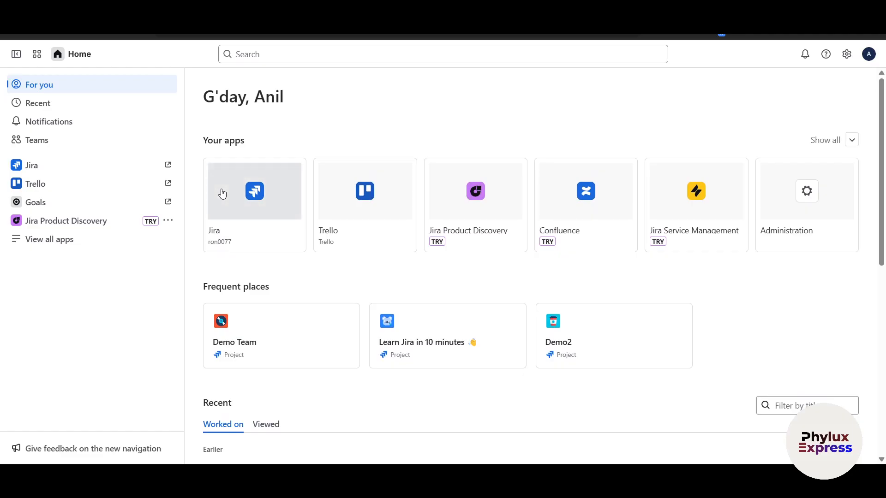
# - Expand Your apps to reveal Jira, Trello and the Helpful links cards
pyautogui.click(851, 143)
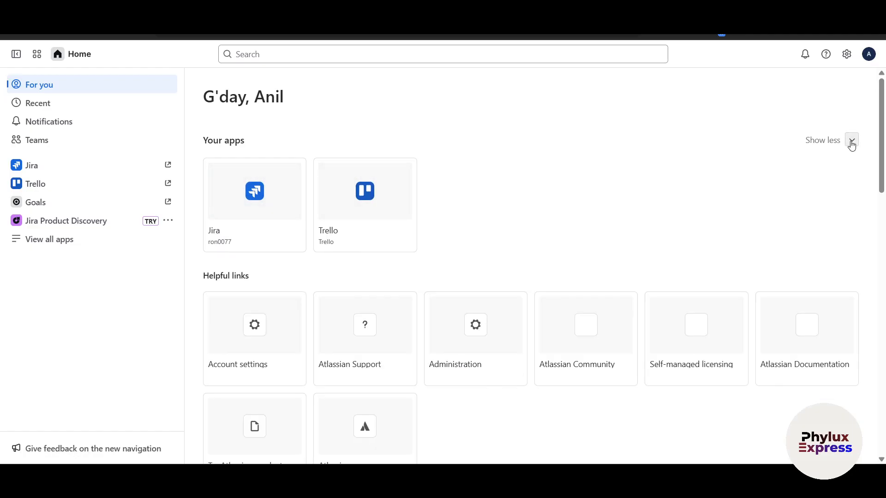
pyautogui.scroll(-1, 293, 261)
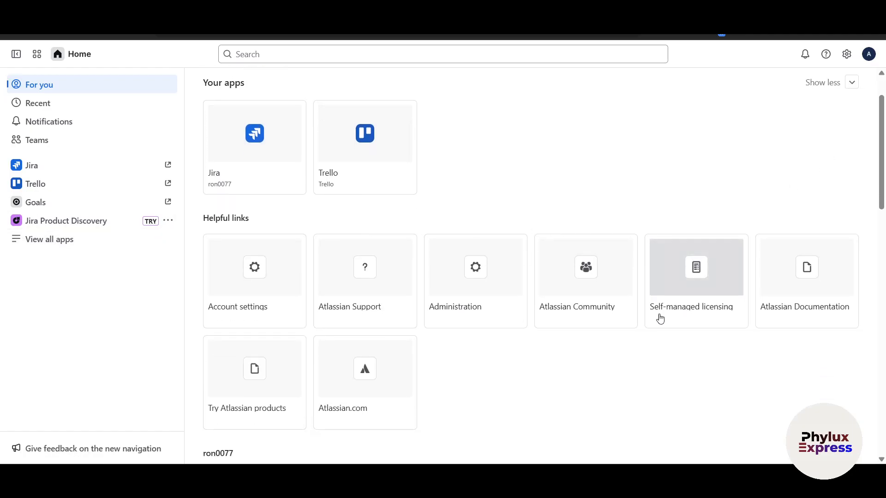
pyautogui.scroll(1, 672, 312)
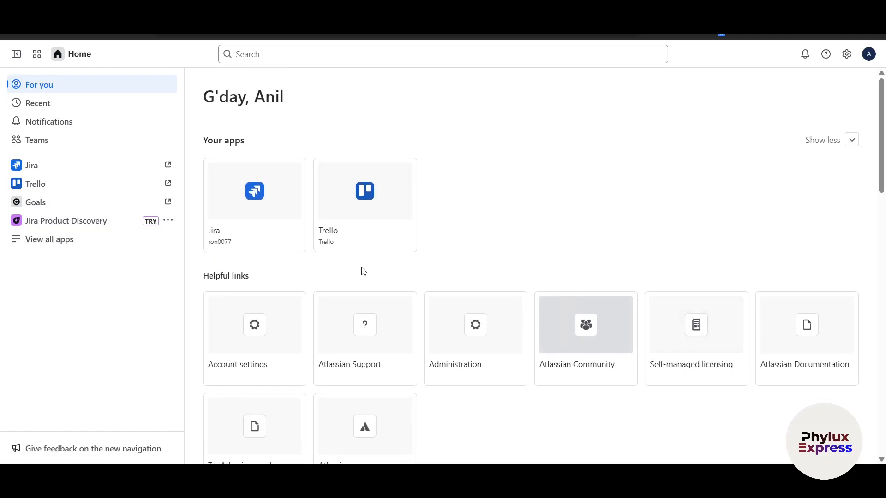
# - Open Jira, start a new work item with C, then close the Create dialog
pyautogui.click(227, 238)
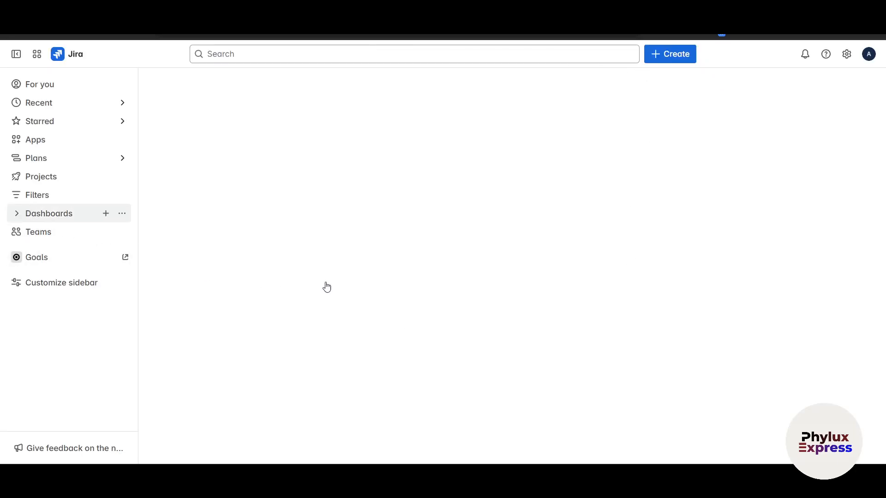
pyautogui.press('c')
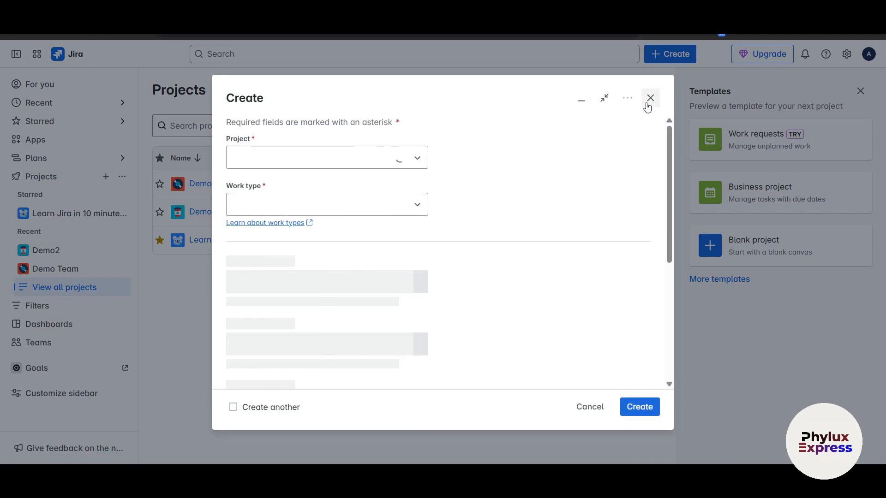
pyautogui.click(648, 101)
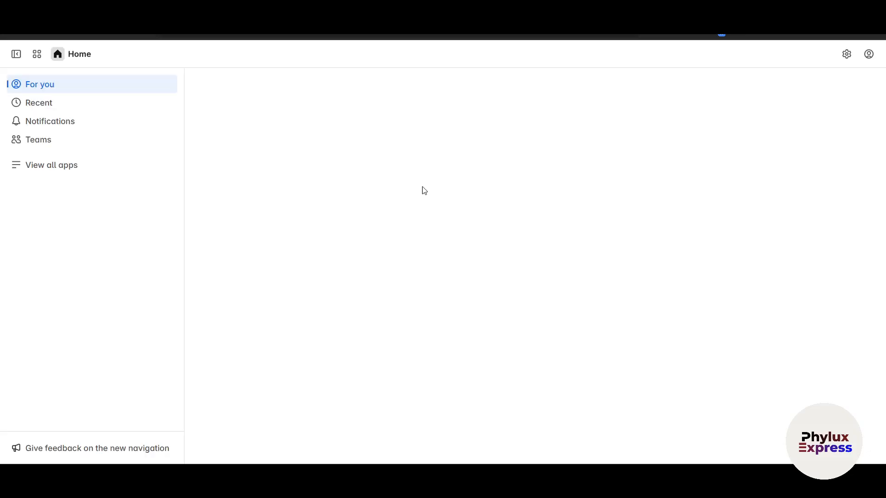
# - Open Trello in a new tab with the existing account, dismiss the Beta notice, and look across the phylux board
pyautogui.rightClick(167, 185)
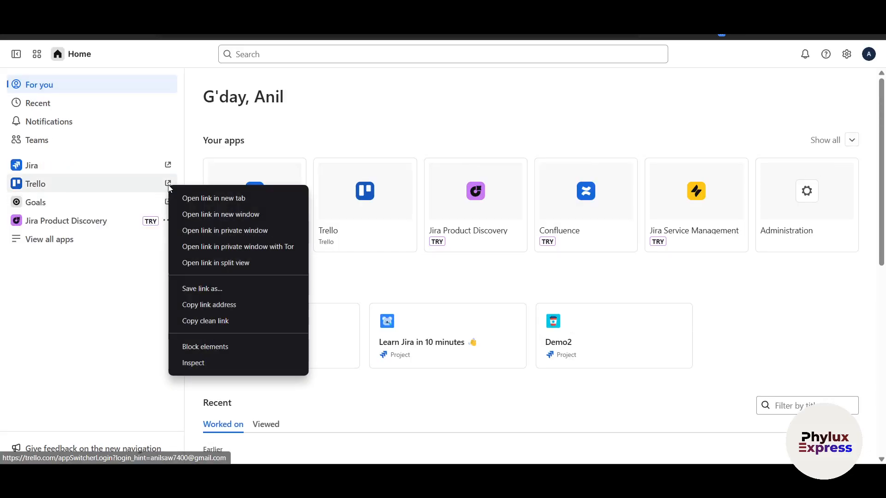
pyautogui.click(184, 202)
pyautogui.hotkey('ctrl', 'Tab')
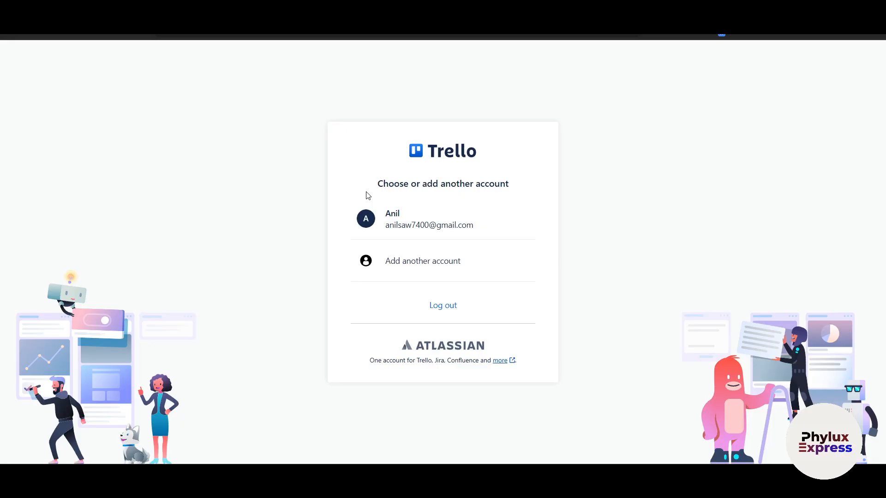
pyautogui.click(402, 219)
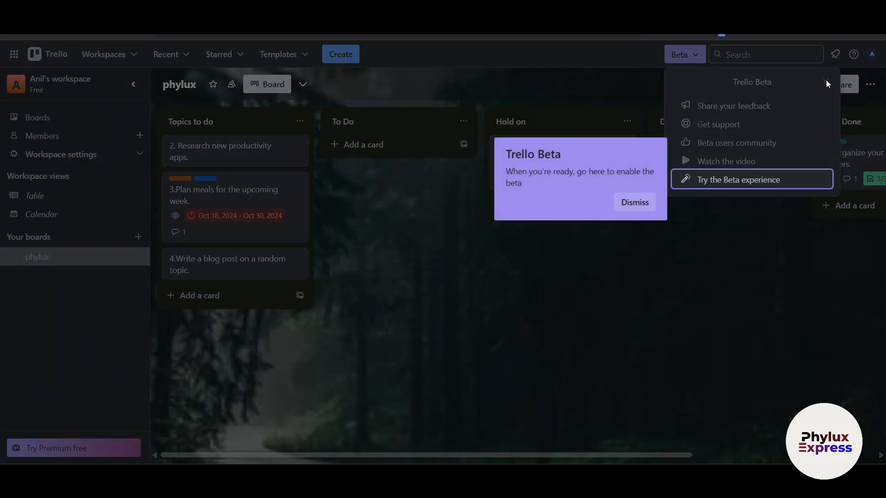
pyautogui.click(636, 210)
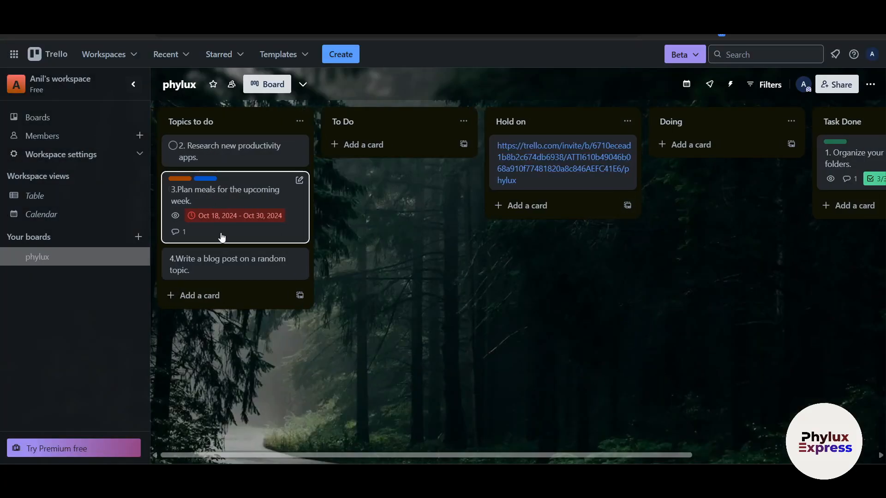
pyautogui.hscroll(5, 406, 277)
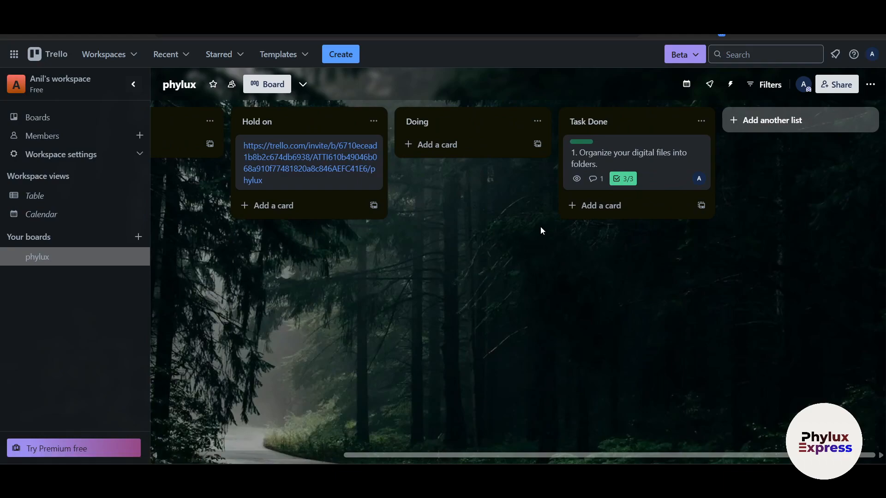
pyautogui.hscroll(-5, 600, 168)
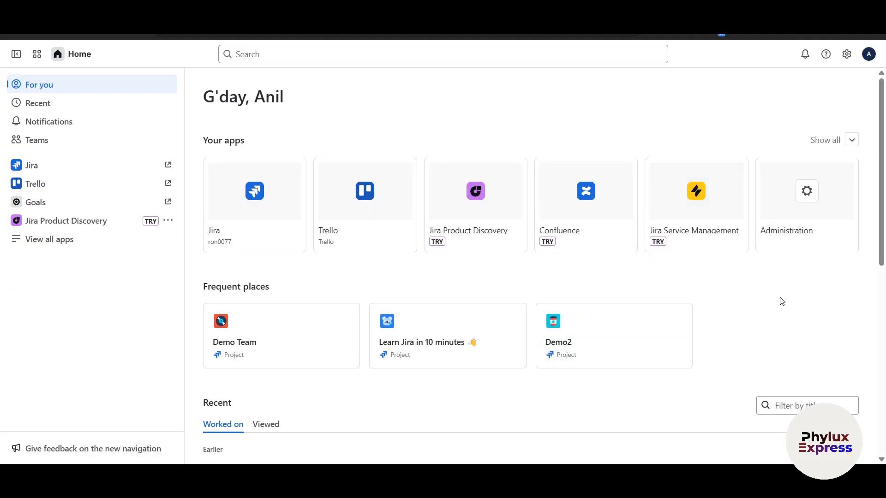
# - From the full apps list, start a Confluence trial on the existing site and accept the agreement
pyautogui.click(51, 243)
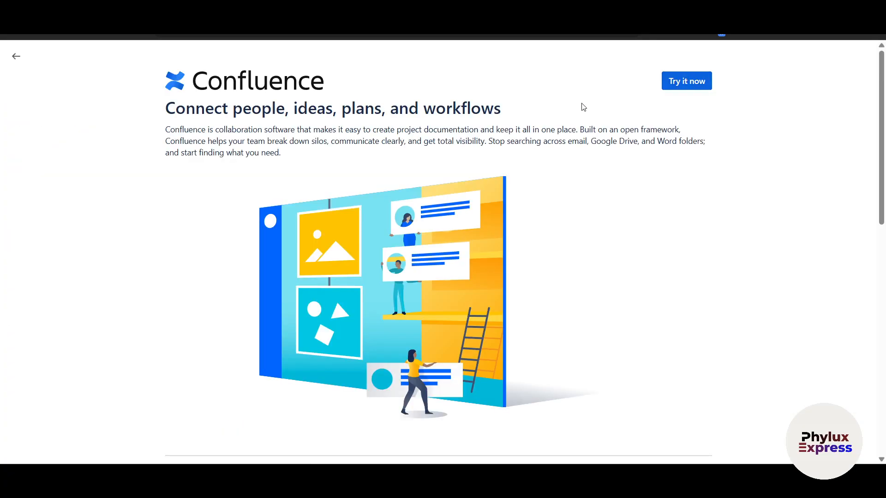
pyautogui.click(678, 81)
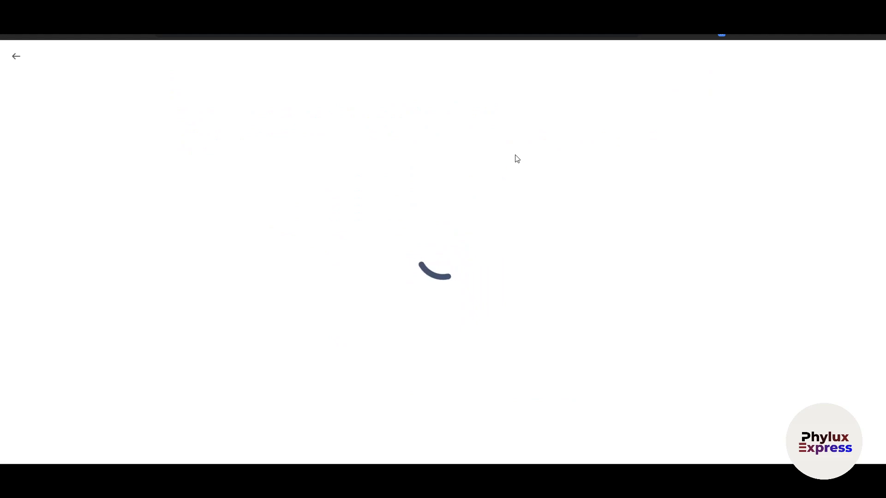
pyautogui.click(339, 159)
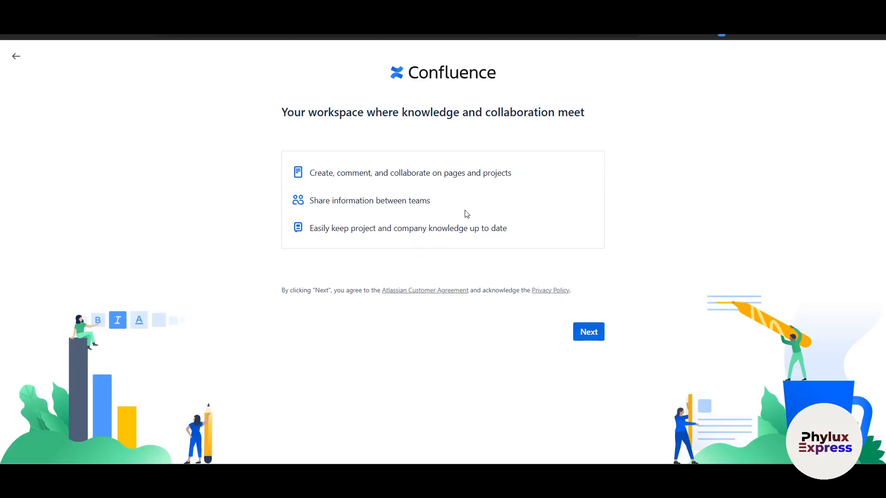
pyautogui.click(586, 334)
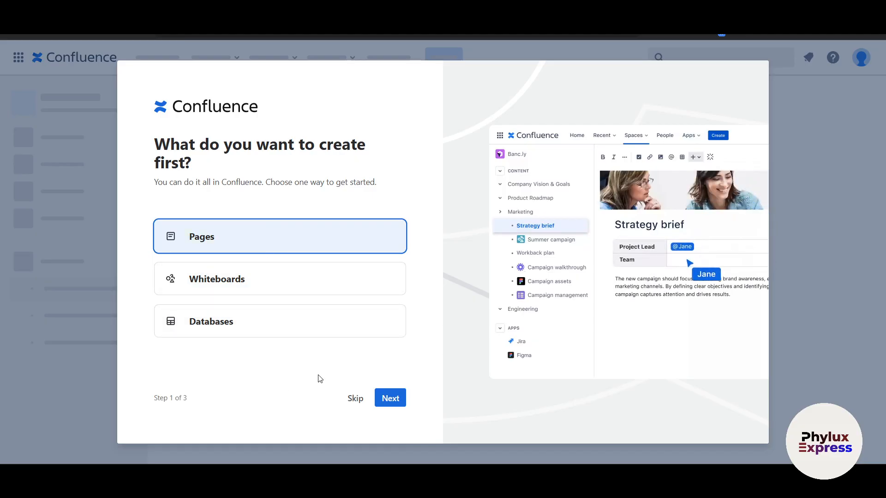
# - Choose Pages to create first, skip teammate invites, and finish the welcome tour
pyautogui.click(362, 400)
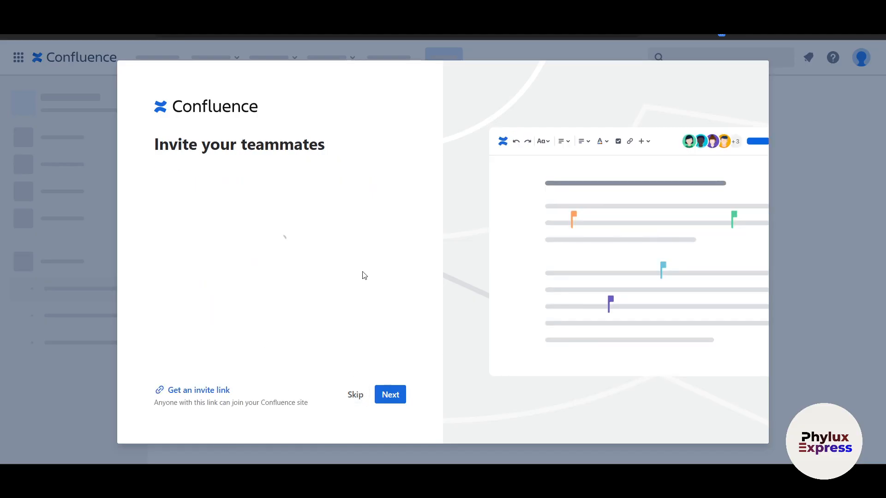
pyautogui.click(361, 398)
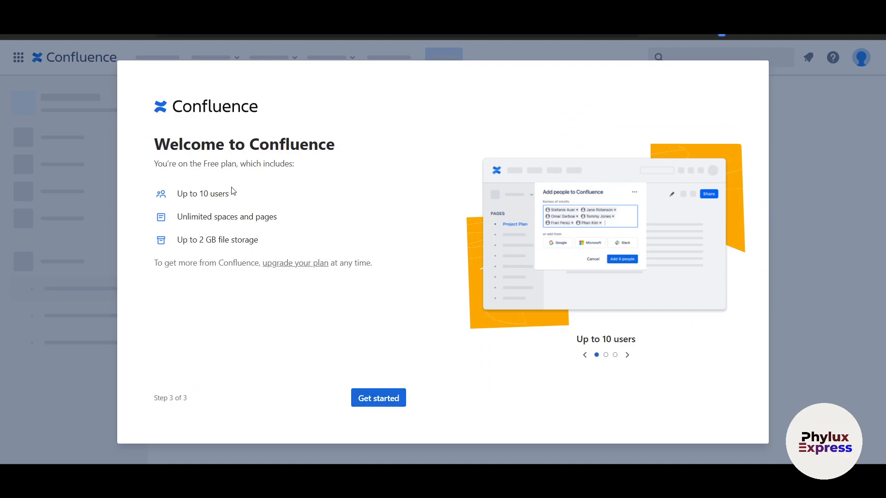
pyautogui.click(362, 398)
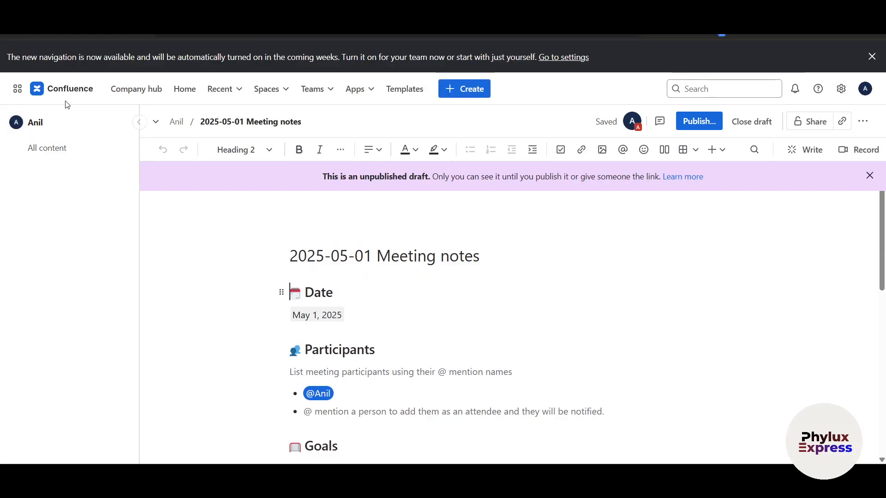
# - Create a blank page via + Create > Page, dismiss the navigation banner, and focus its title
pyautogui.click(465, 95)
pyautogui.click(483, 117)
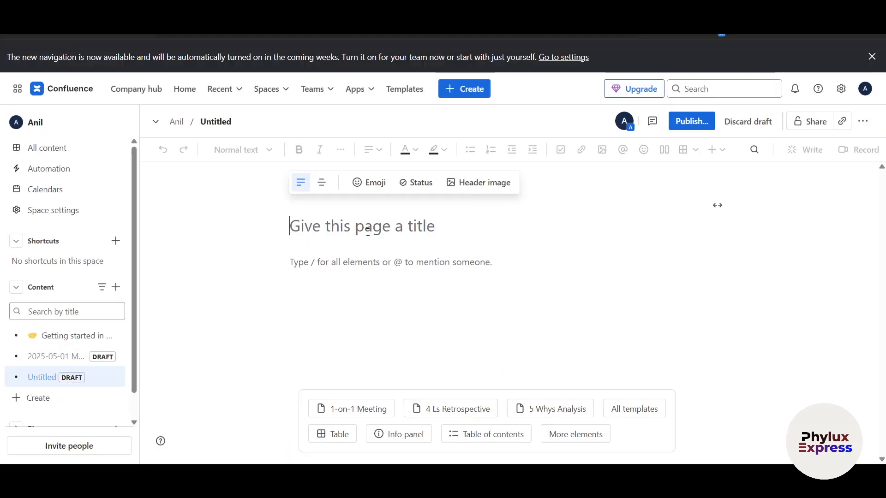
pyautogui.click(872, 55)
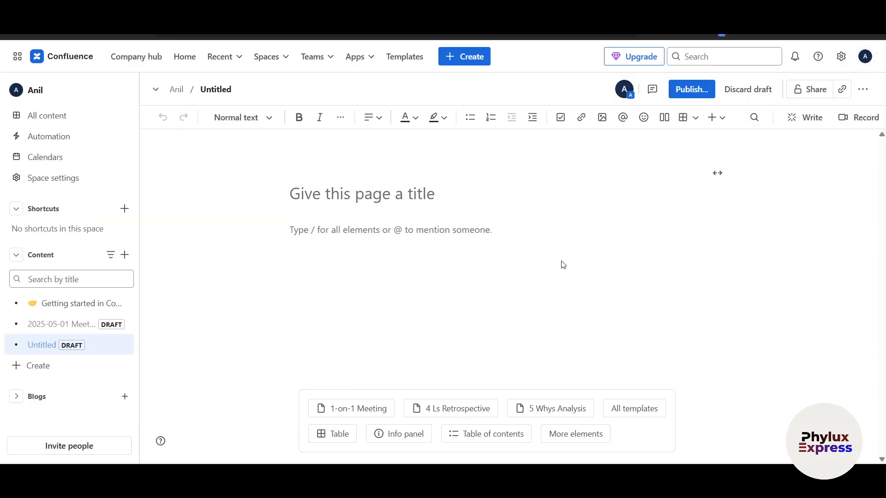
pyautogui.moveTo(428, 159)
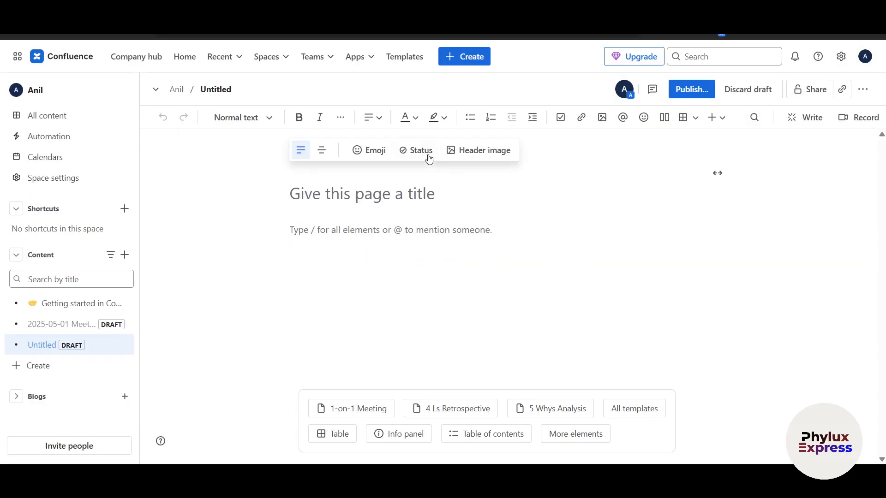
pyautogui.click(367, 202)
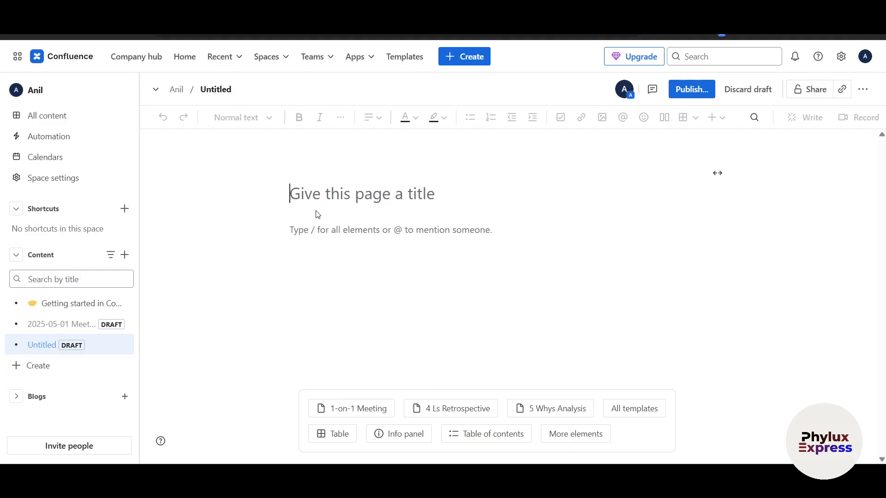
# - Title the page 'wdawdawd' and place the cursor in the body
pyautogui.write('wdawdawd')
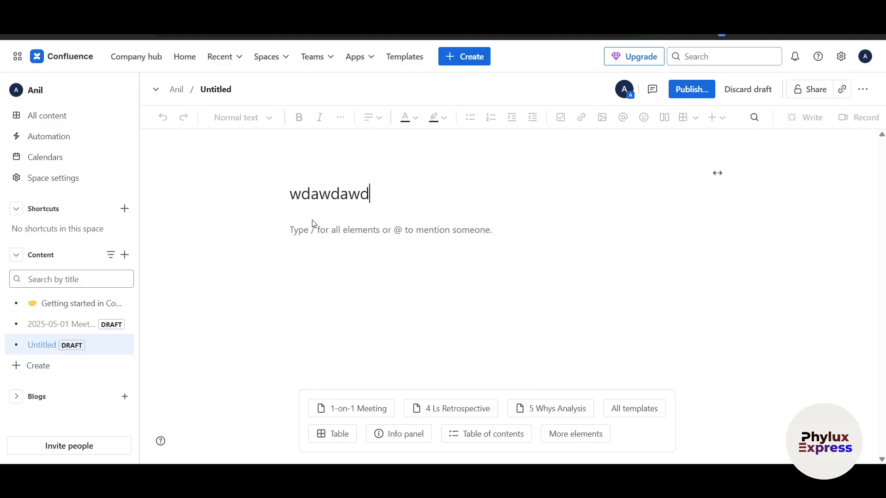
pyautogui.click(305, 231)
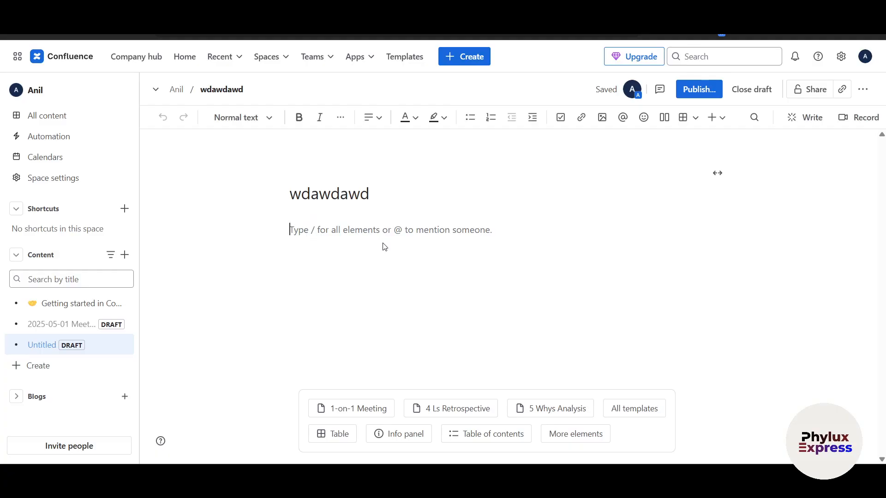
pyautogui.write('@')
pyautogui.press('BackSpace')
# - Apply the 1-on-1 Meeting template and look over its goals and topic tables
pyautogui.click(346, 417)
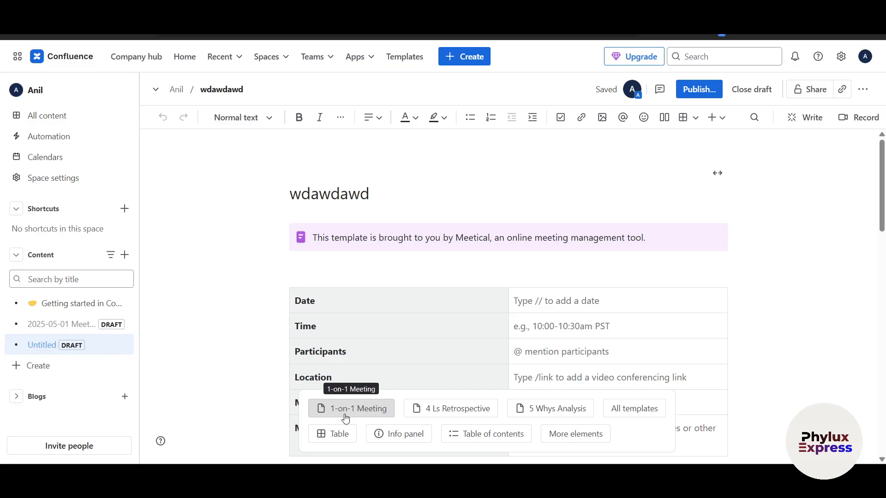
pyautogui.click(361, 410)
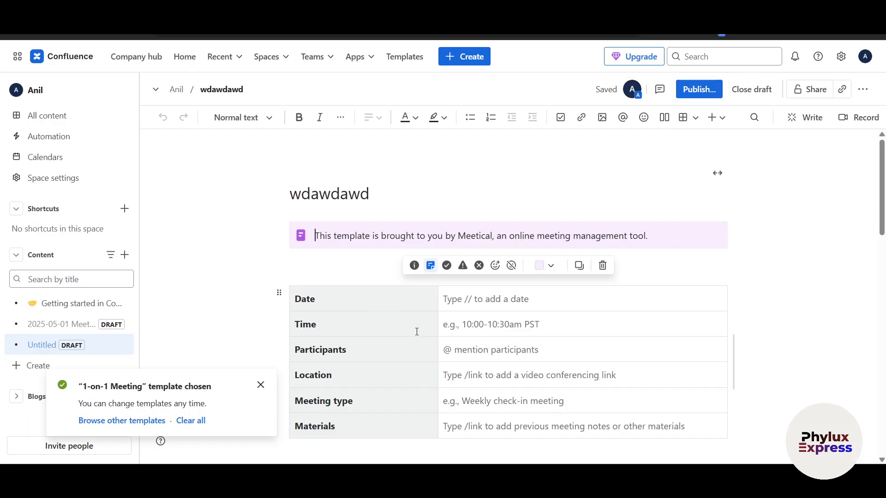
pyautogui.scroll(-1, 465, 281)
pyautogui.scroll(-3, 475, 261)
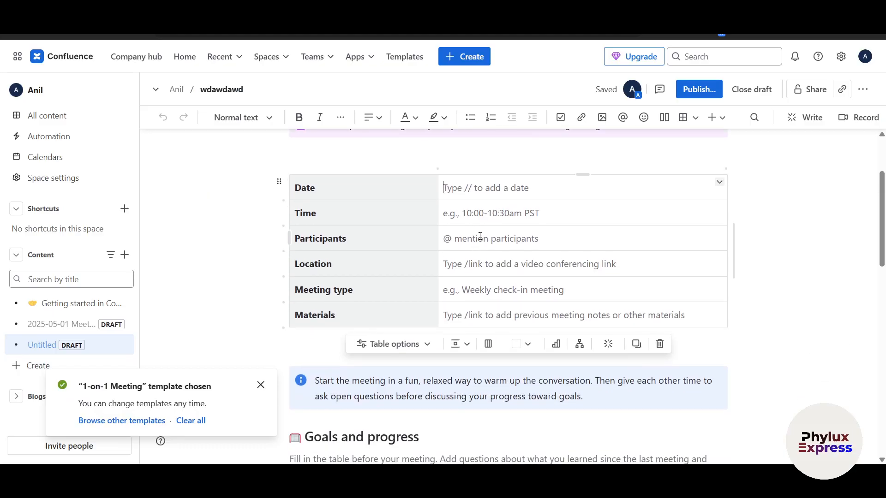
pyautogui.scroll(-6, 538, 218)
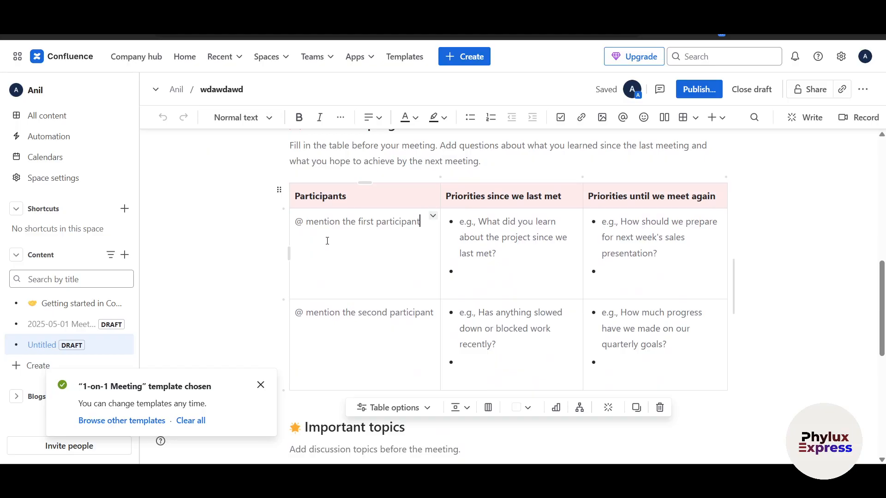
pyautogui.click(506, 240)
pyautogui.scroll(-4, 622, 245)
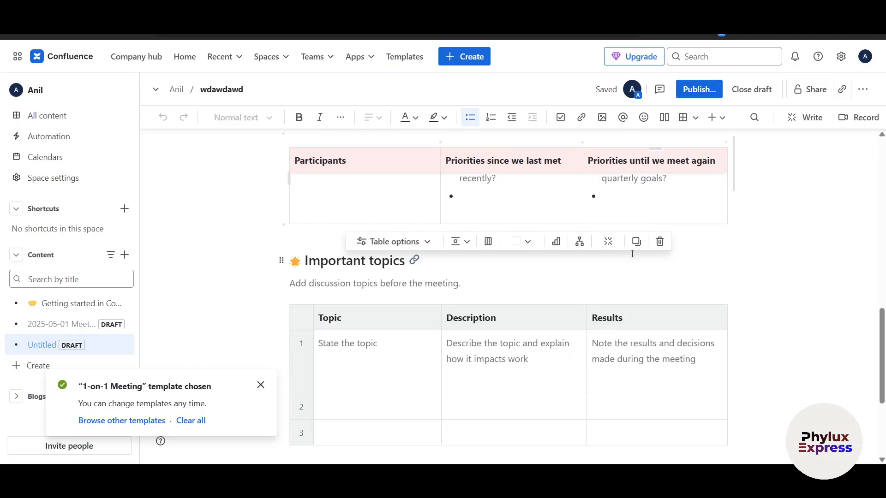
pyautogui.scroll(8, 359, 340)
pyautogui.scroll(1, 359, 340)
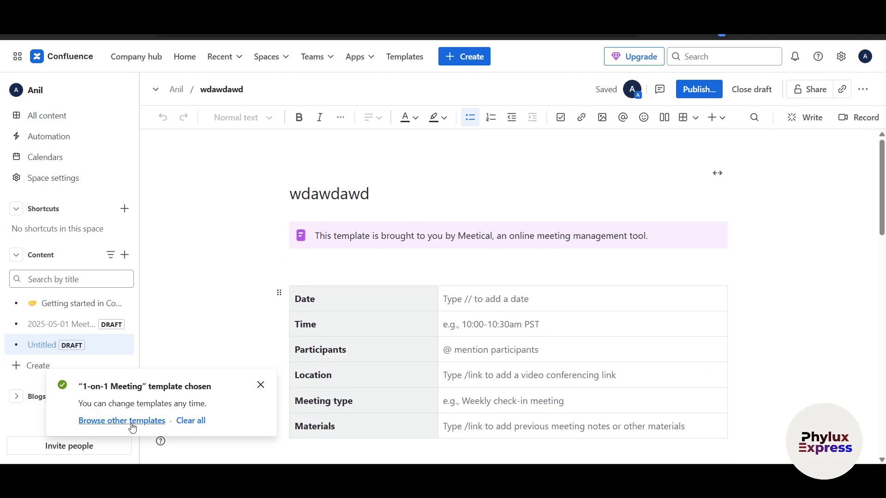
# - Pick the Marketing plan template from the Templates panel and confirm replacing the body
pyautogui.click(133, 425)
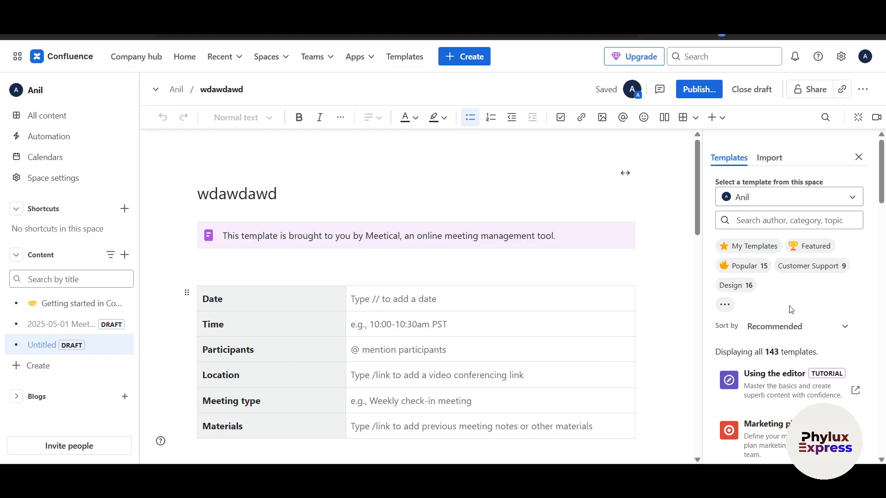
pyautogui.scroll(-5, 748, 346)
pyautogui.scroll(2, 763, 377)
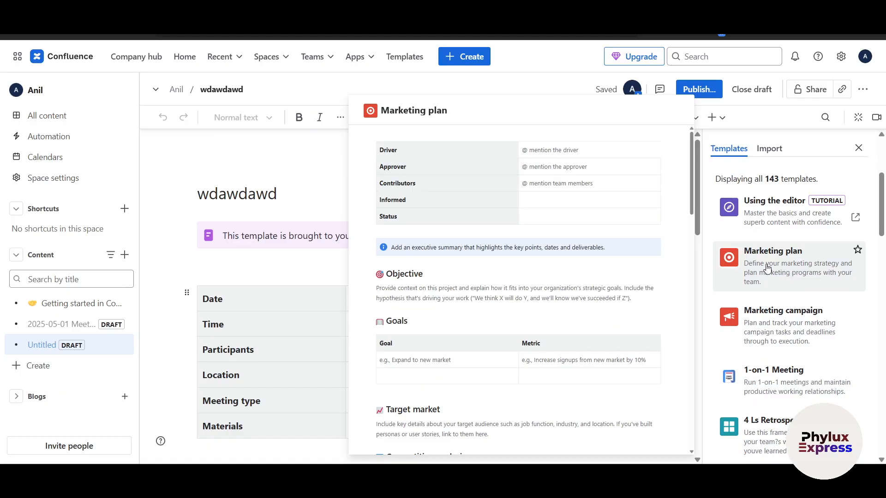
pyautogui.click(766, 266)
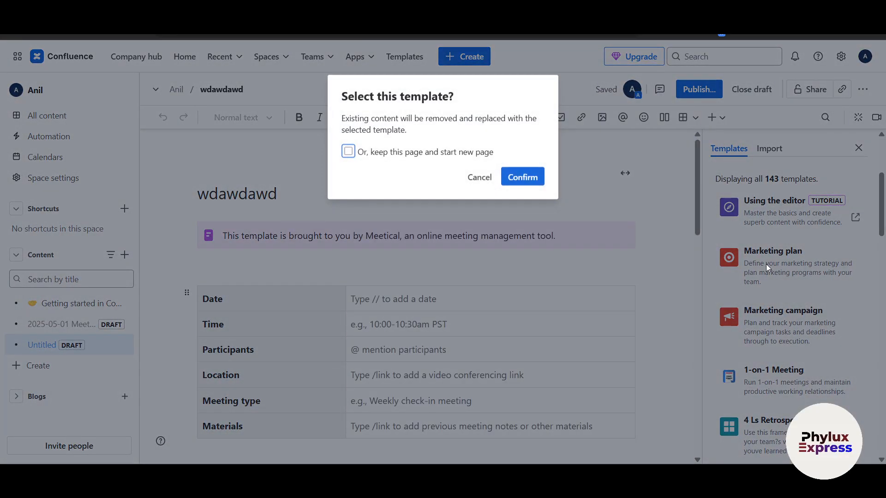
pyautogui.click(522, 177)
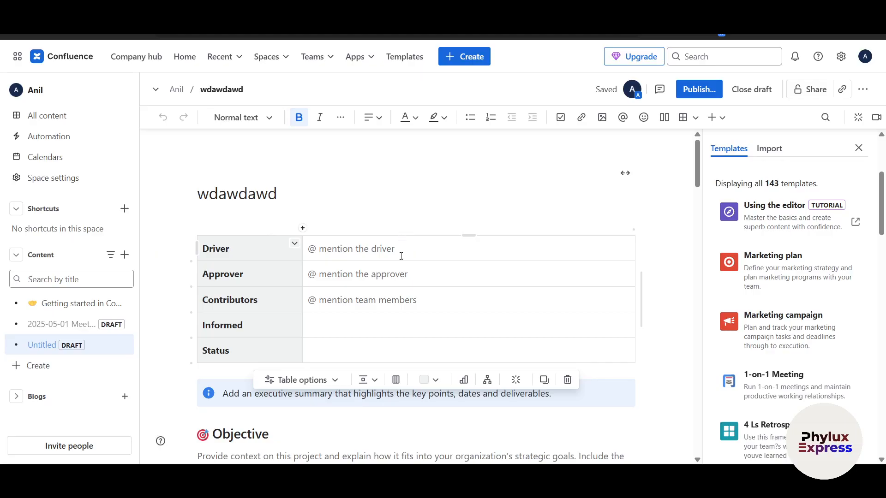
# - Scroll down to Target market, delete its placeholder paragraph, then undo the deletion
pyautogui.scroll(-1, 423, 271)
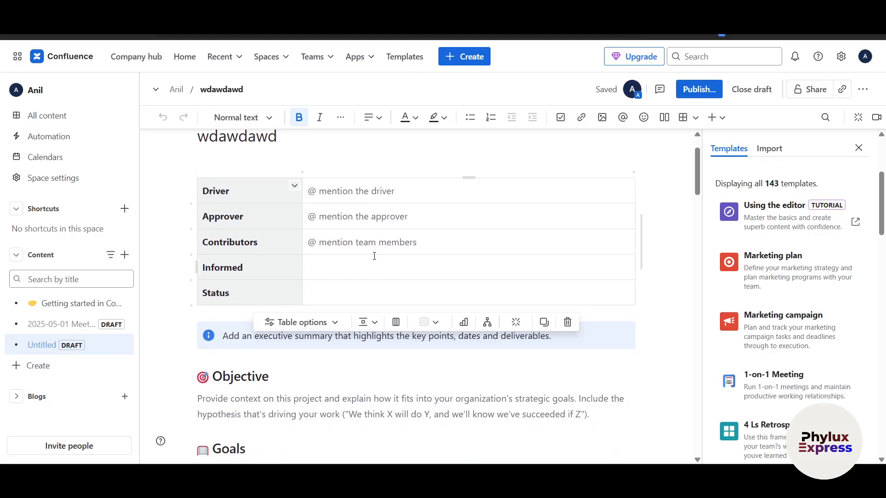
pyautogui.scroll(-3, 487, 277)
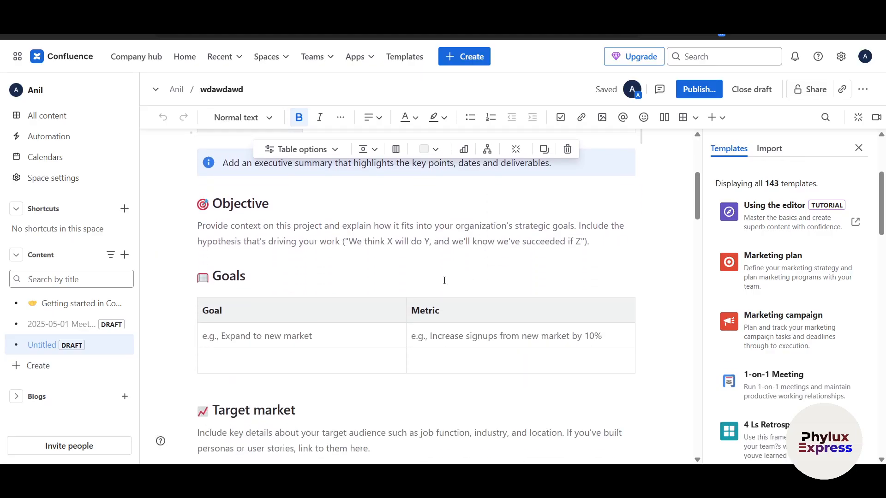
pyautogui.scroll(-1, 305, 301)
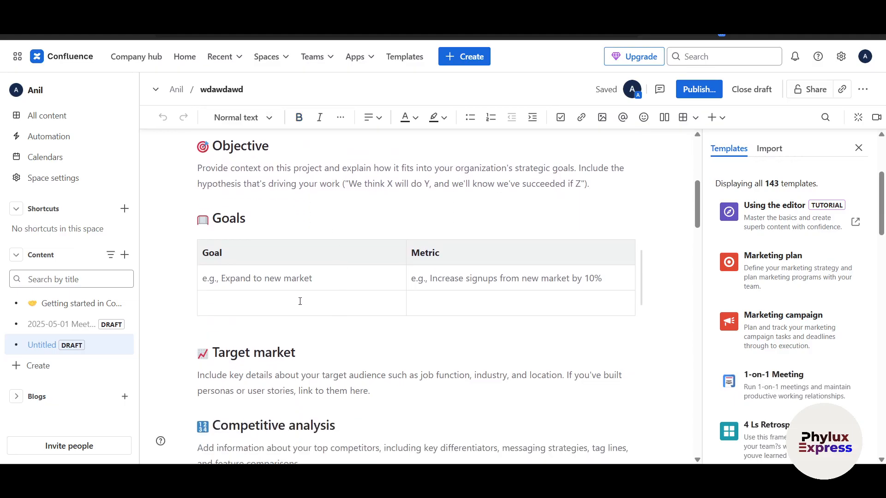
pyautogui.scroll(-2, 337, 368)
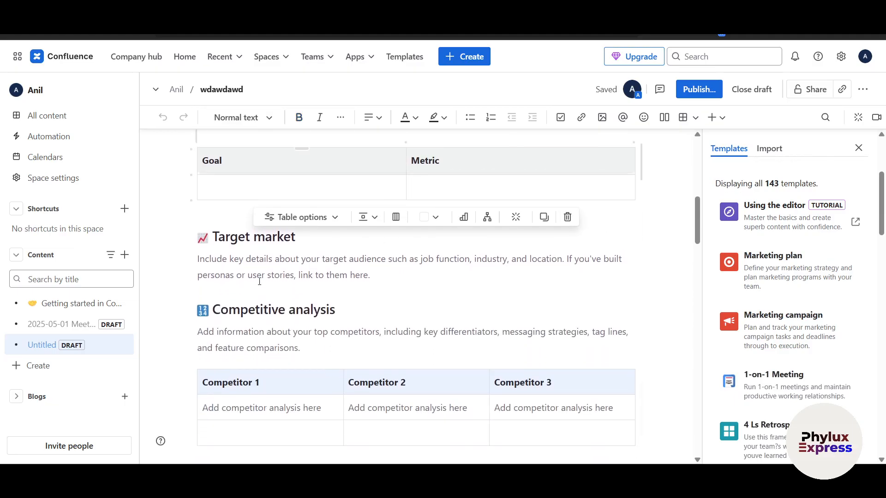
pyautogui.moveTo(295, 291); pyautogui.dragTo(376, 277)
pyautogui.click(402, 274)
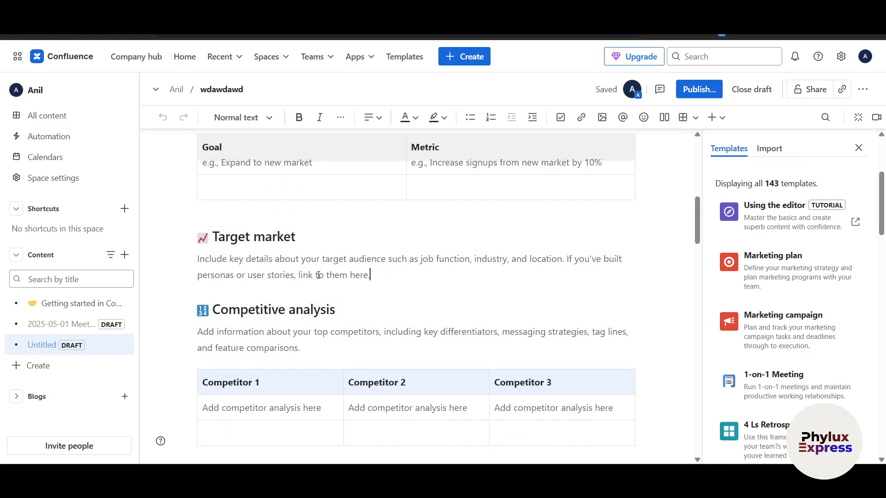
pyautogui.press('BackSpace')
pyautogui.press('BackSpace')
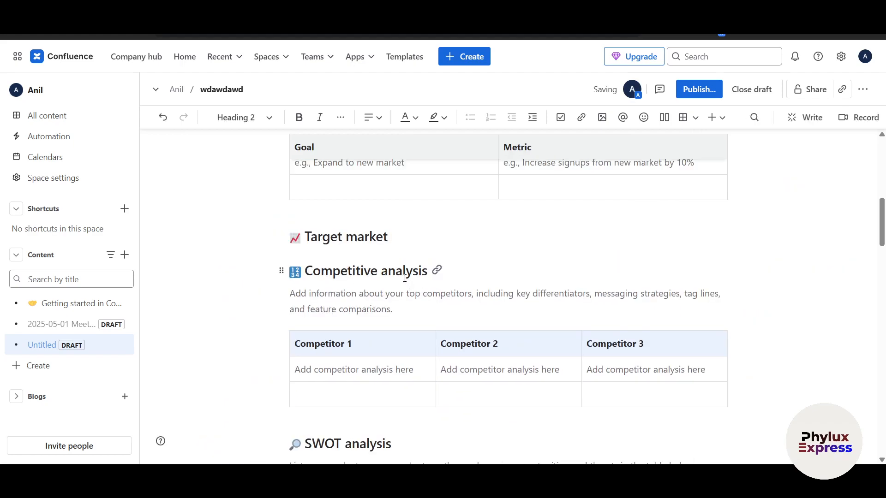
pyautogui.hotkey('ctrl', 'z')
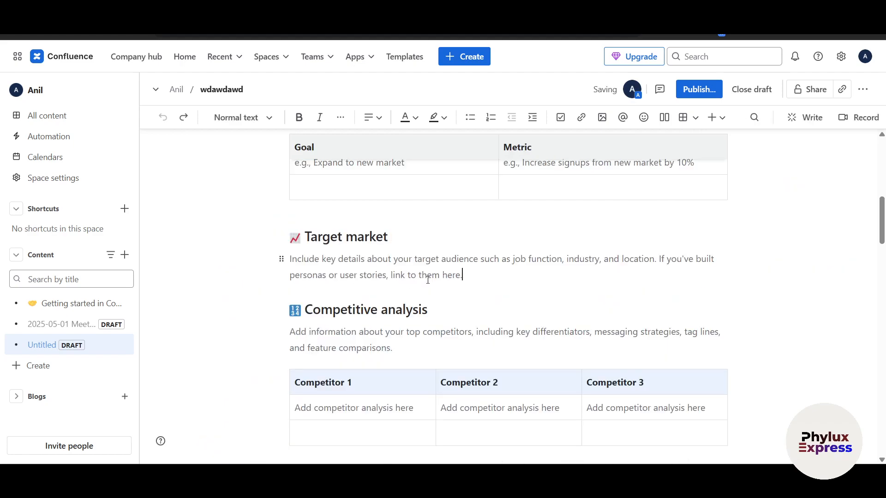
# - Type 'w' under Target market, then undo it to restore the placeholder
pyautogui.write('w')
pyautogui.click(281, 259)
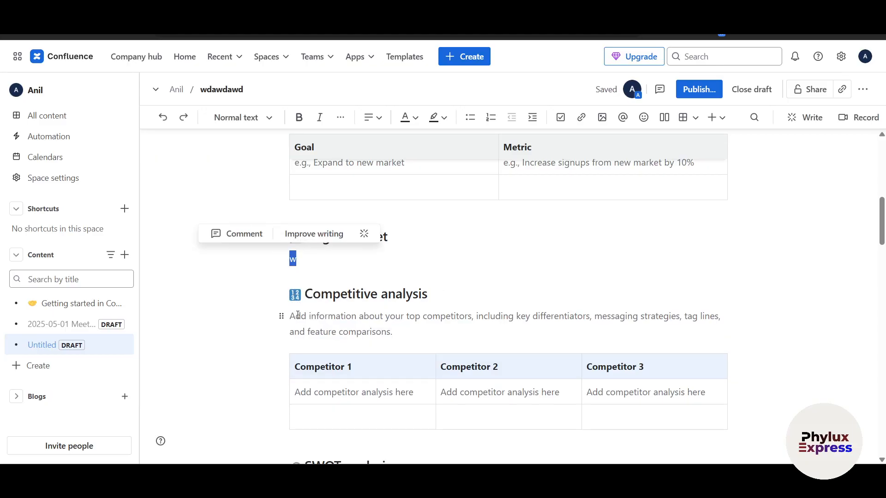
pyautogui.hotkey('ctrl', 'z')
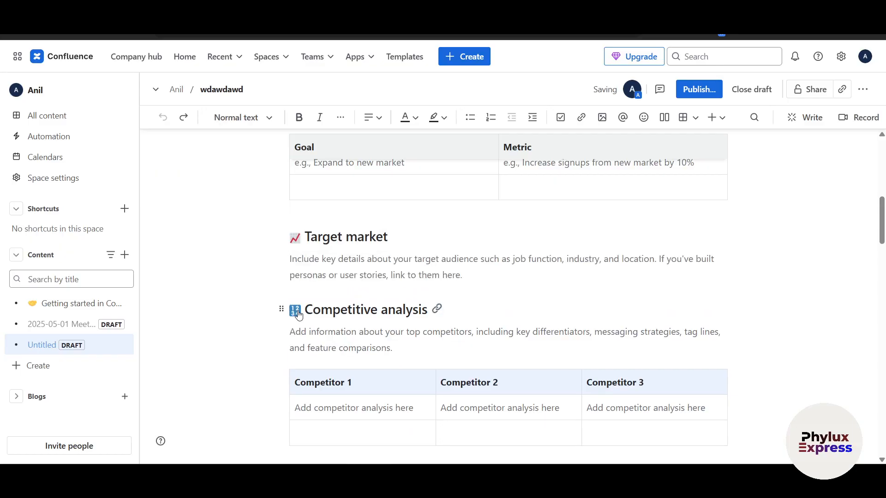
# - Scroll past the Timeline roadmap down to the Budget and Risks sections
pyautogui.scroll(-3, 299, 314)
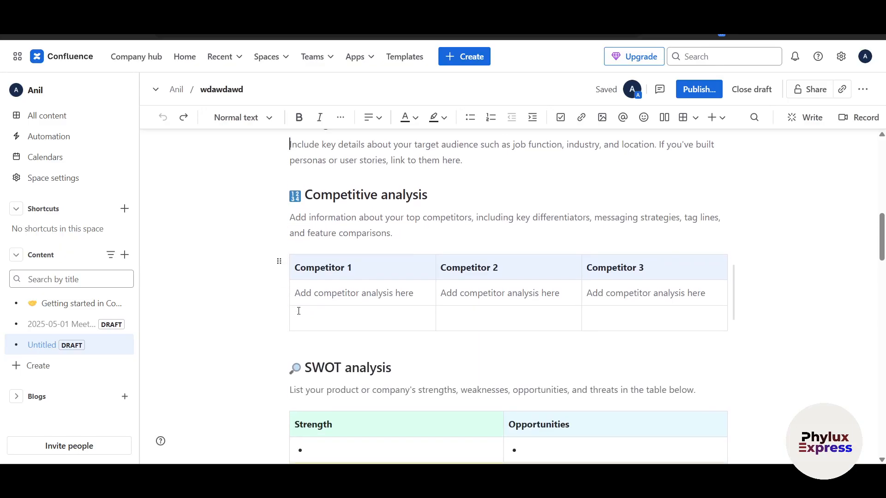
pyautogui.scroll(-5, 298, 310)
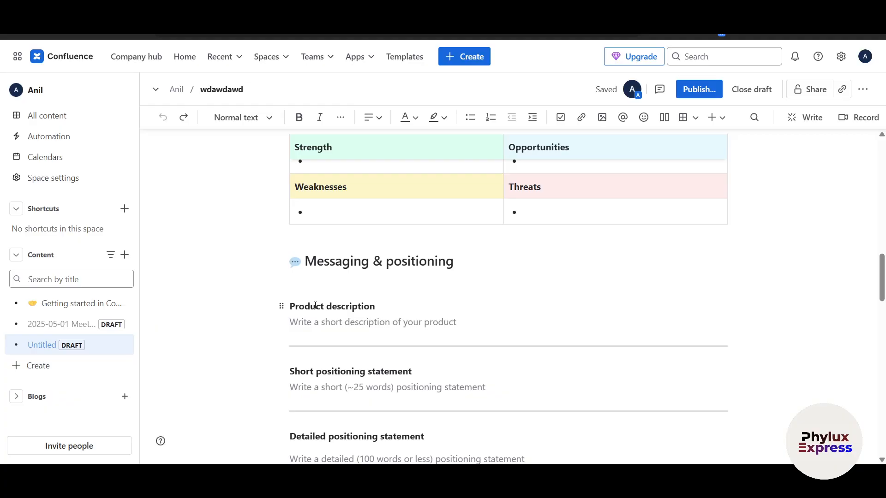
pyautogui.scroll(-4, 315, 306)
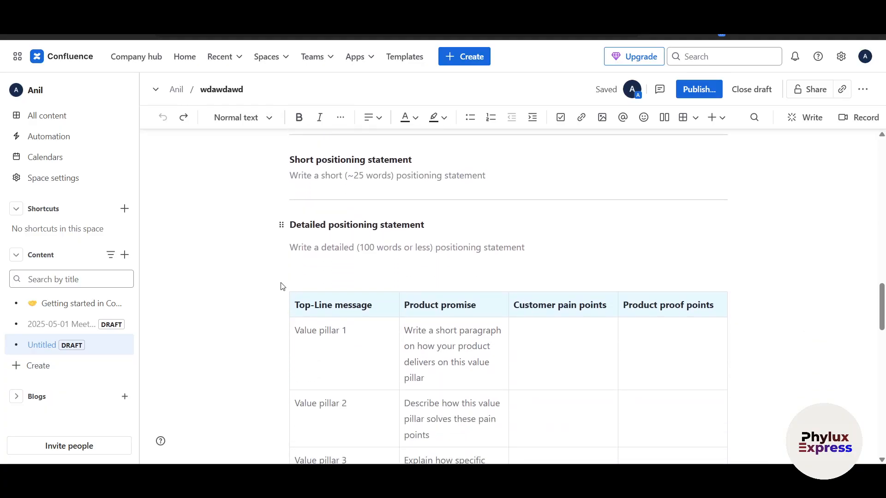
pyautogui.scroll(-1, 301, 296)
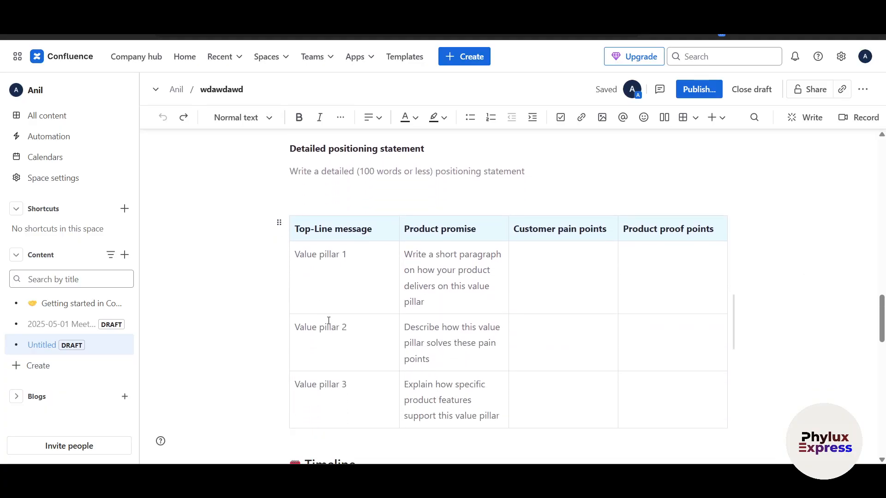
pyautogui.scroll(-2, 333, 311)
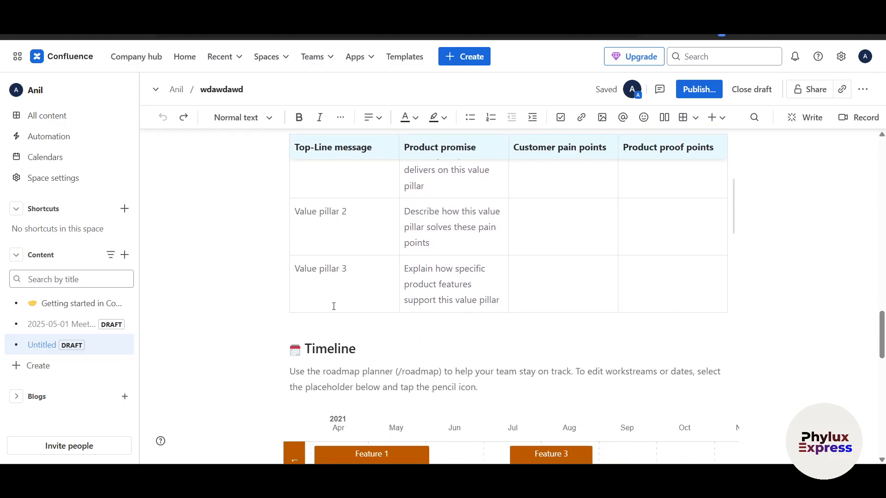
pyautogui.scroll(-5, 333, 306)
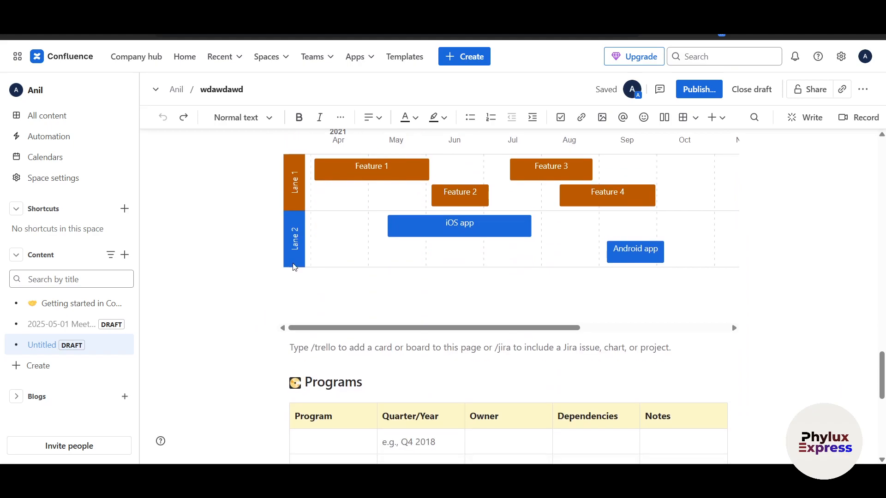
pyautogui.click(349, 169)
pyautogui.scroll(-6, 225, 353)
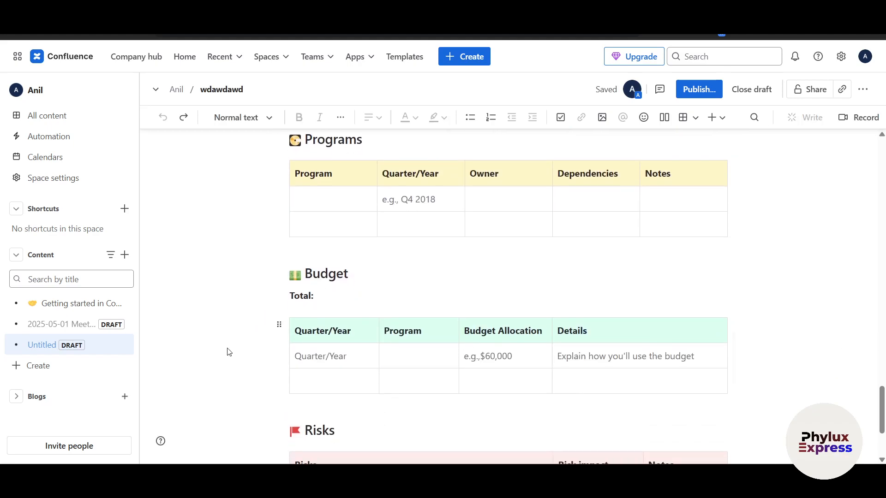
# - Use the sidebar's + Create menu to make a new whiteboard, 'Untitled whiteboard (1)'
pyautogui.click(52, 372)
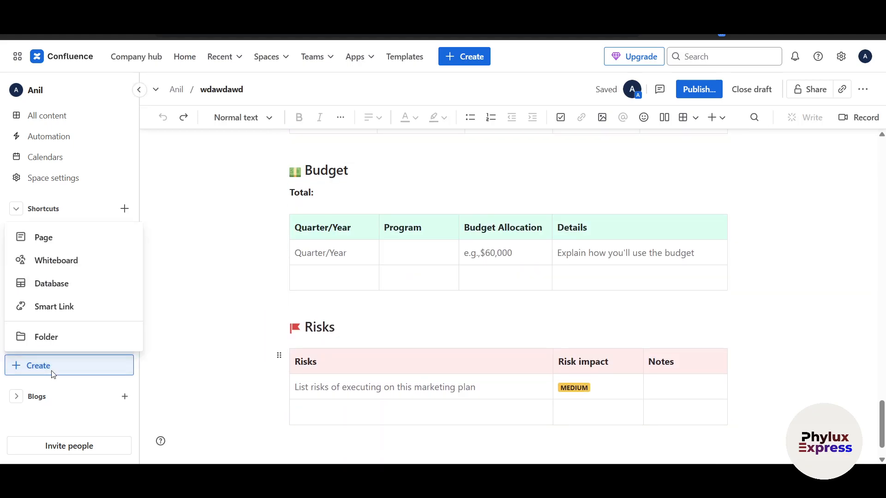
pyautogui.press('Escape')
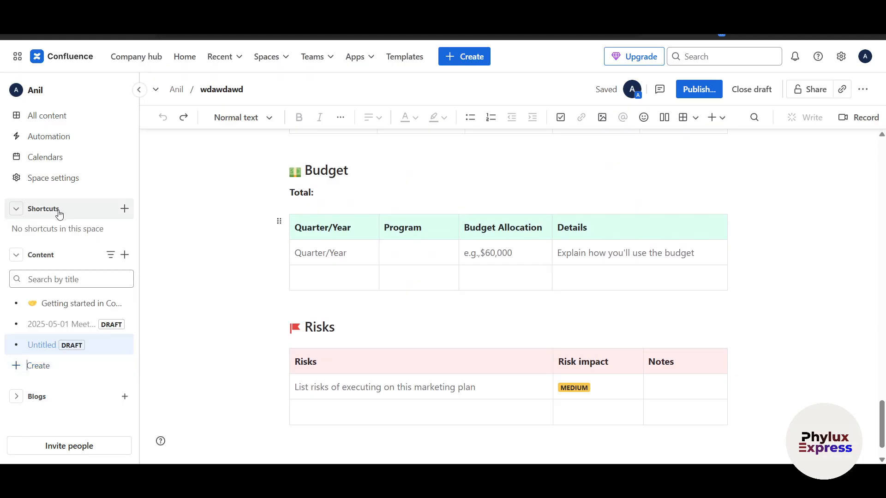
pyautogui.click(55, 366)
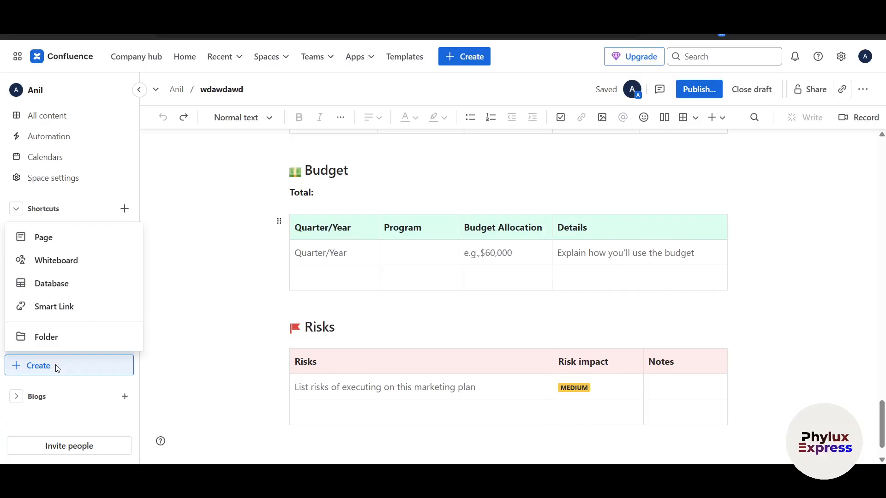
pyautogui.click(62, 264)
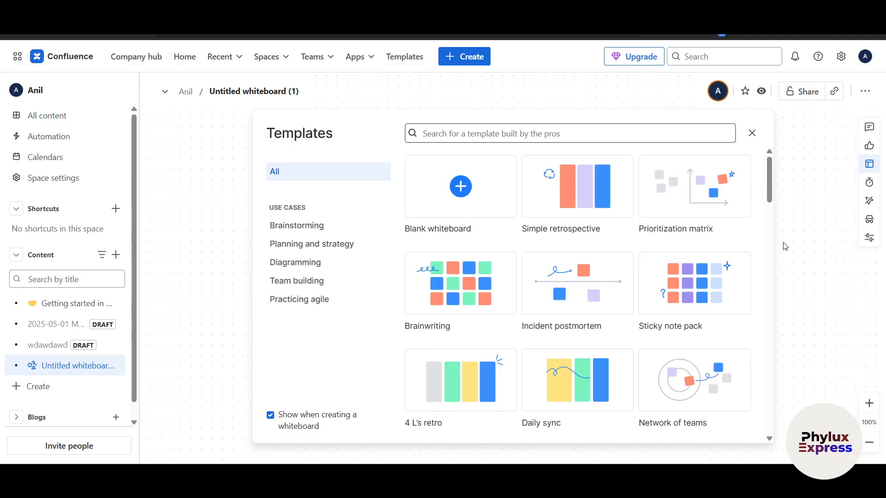
# - Skip the templates and draw a purple circle on the blank whiteboard
pyautogui.click(752, 133)
pyautogui.moveTo(784, 284); pyautogui.dragTo(554, 231)
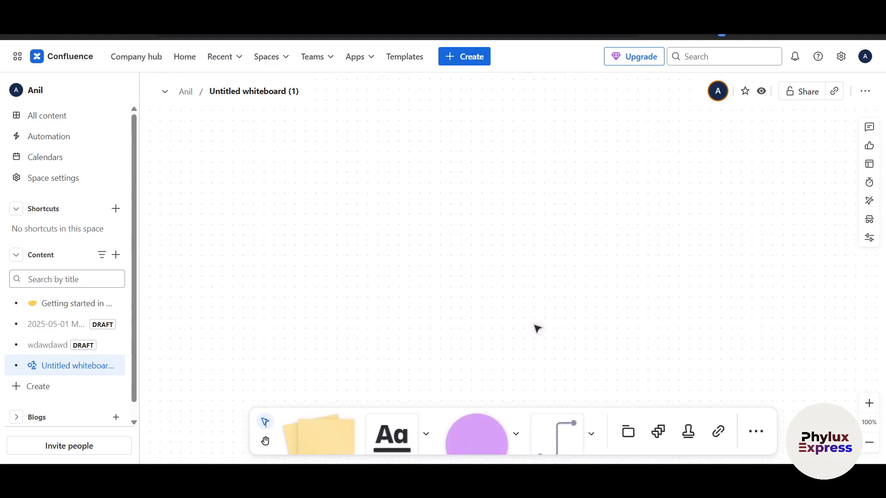
pyautogui.click(478, 436)
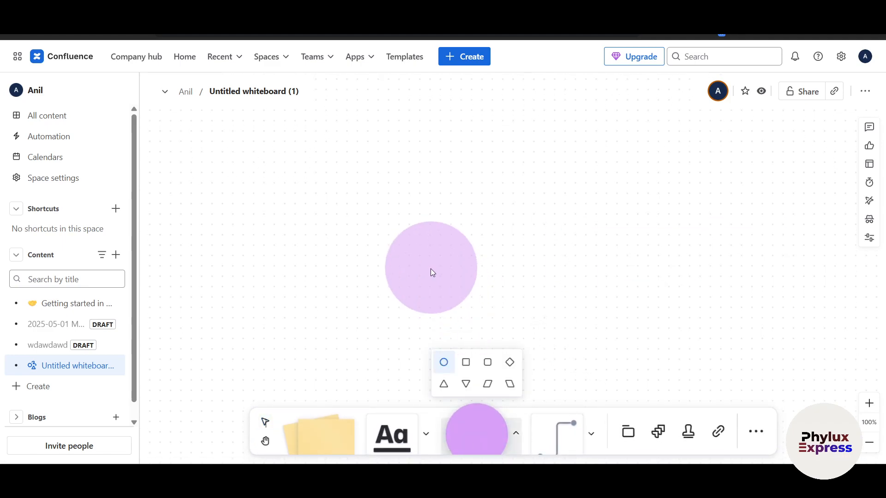
pyautogui.click(397, 174)
pyautogui.click(467, 219)
pyautogui.click(395, 167)
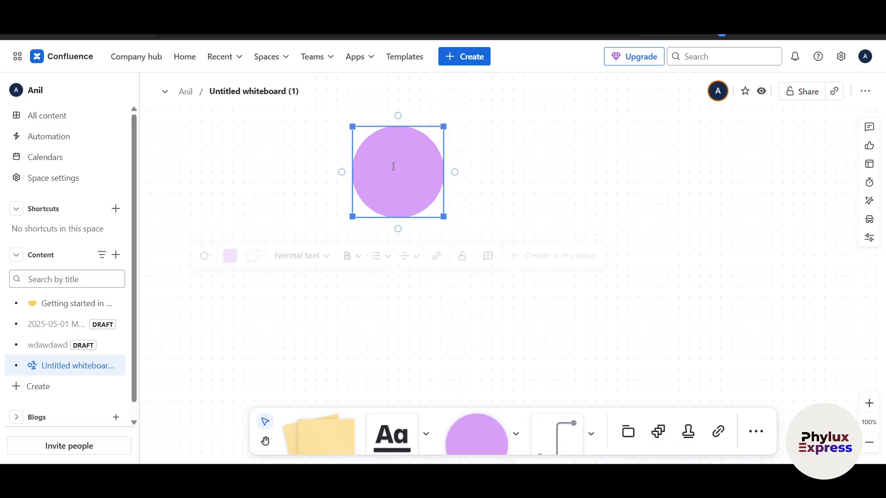
pyautogui.moveTo(444, 217)
pyautogui.mouseDown()
pyautogui.moveTo(596, 277)
pyautogui.moveTo(436, 218)
pyautogui.mouseUp()
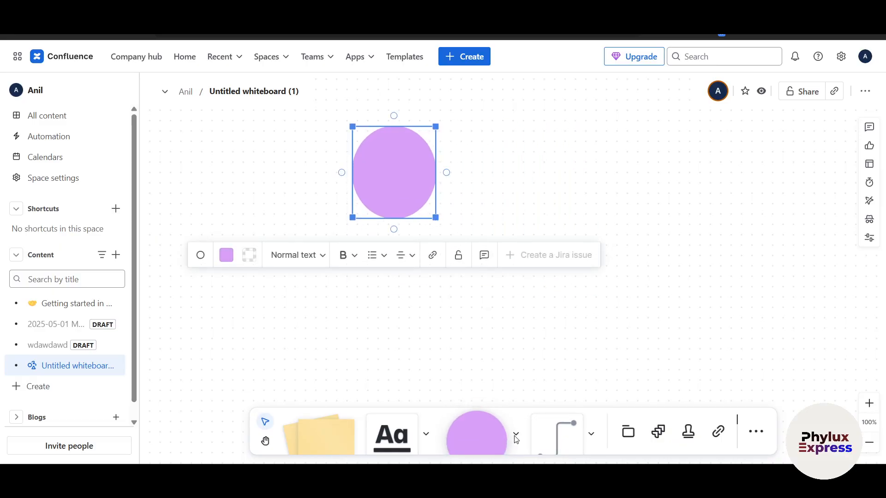
pyautogui.click(511, 417)
# - Add a purple square right of the circle and link them with a rerouted elbow connector
pyautogui.click(466, 362)
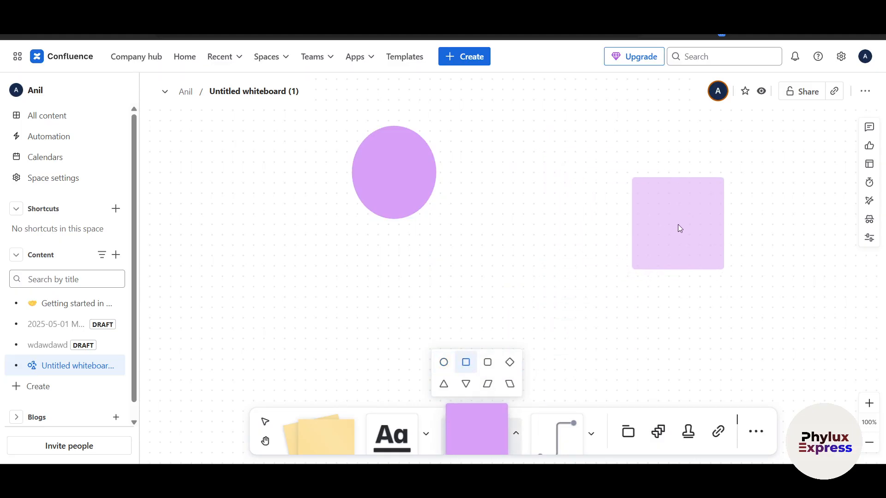
pyautogui.click(678, 225)
pyautogui.click(527, 275)
pyautogui.click(645, 223)
pyautogui.moveTo(633, 178)
pyautogui.mouseDown()
pyautogui.moveTo(652, 217)
pyautogui.moveTo(632, 183)
pyautogui.mouseUp()
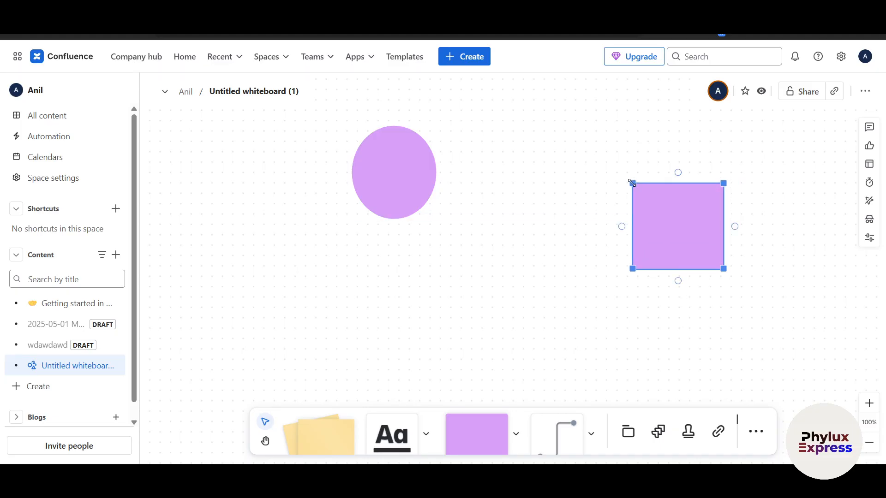
pyautogui.moveTo(622, 226); pyautogui.dragTo(435, 175)
pyautogui.moveTo(585, 225); pyautogui.dragTo(508, 222)
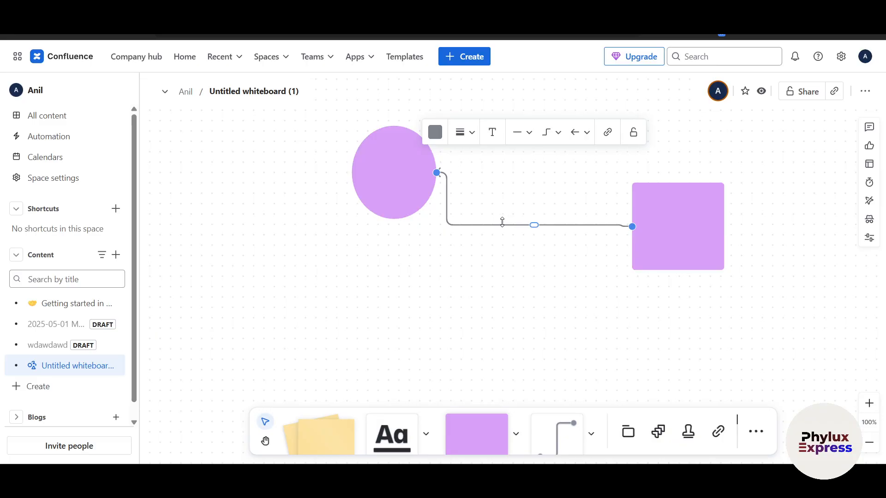
# - Make the connector a thicker line in Black
pyautogui.click(458, 125)
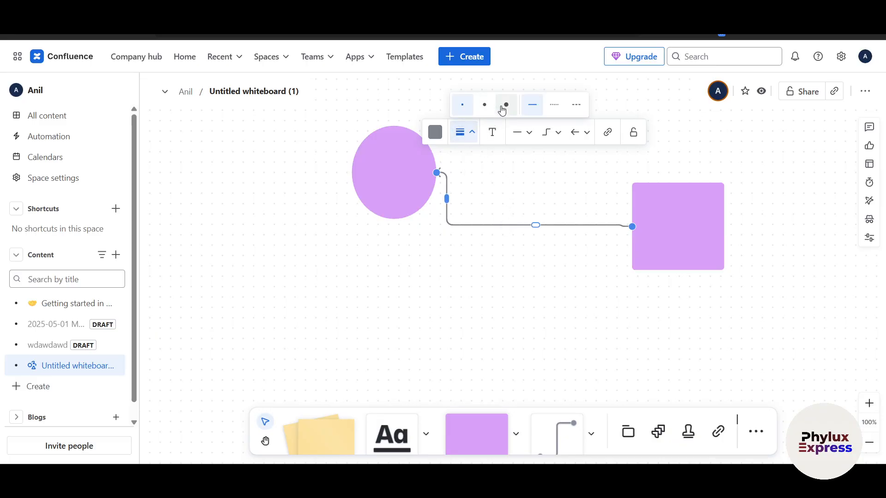
pyautogui.click(504, 108)
pyautogui.click(435, 263)
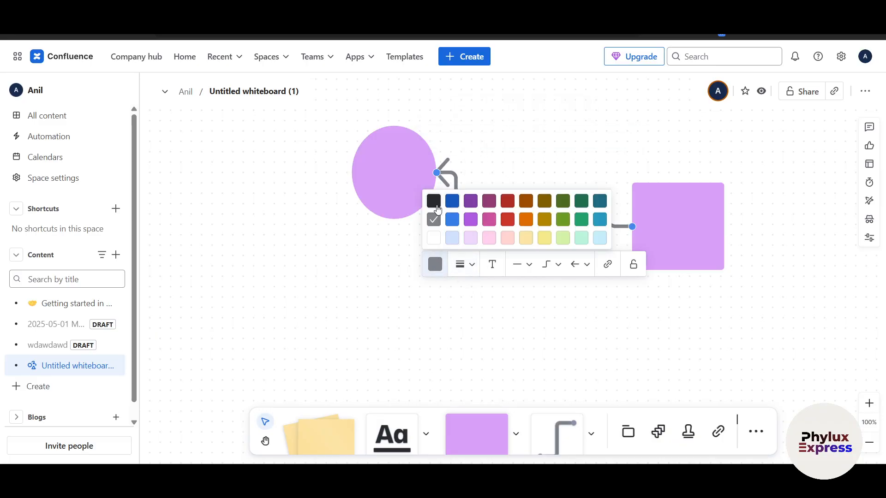
pyautogui.click(434, 201)
pyautogui.click(571, 287)
# - Label the purple square 'square 1'
pyautogui.click(663, 229)
pyautogui.click(662, 227)
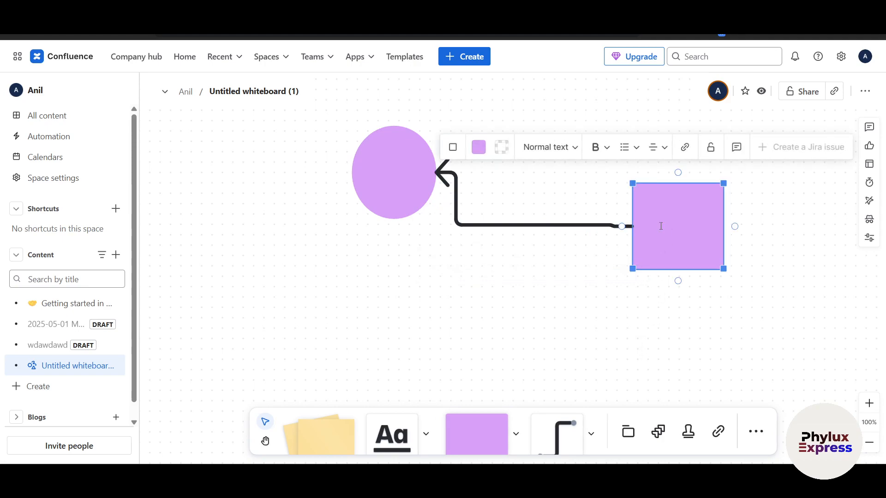
pyautogui.write('square 1')
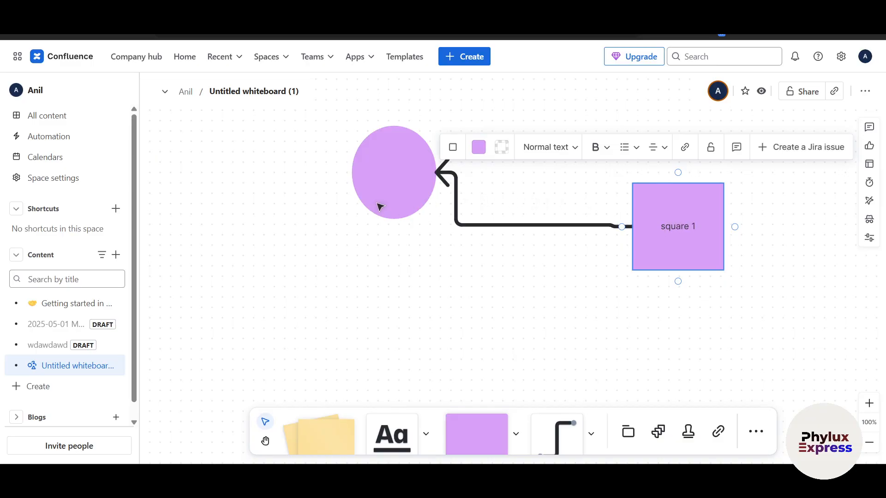
# - Label the circle 'boss circle' on two lines, then draw a new arrow from its bottom
pyautogui.click(387, 177)
pyautogui.write('circle')
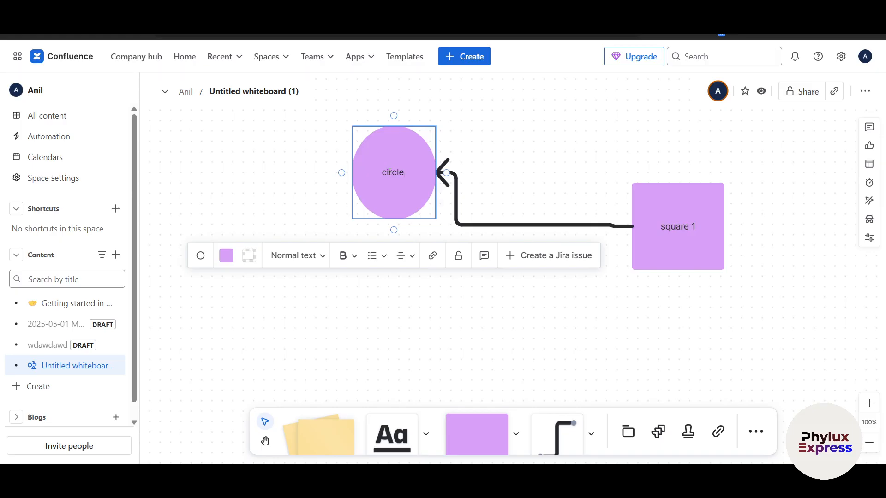
pyautogui.press('Home')
pyautogui.write('boss')
pyautogui.press('Return')
pyautogui.click(461, 307)
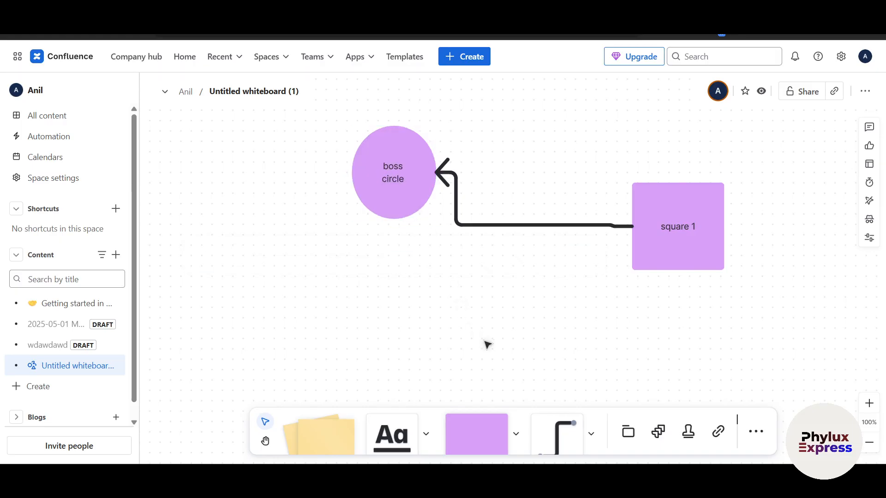
pyautogui.moveTo(394, 230); pyautogui.dragTo(523, 303)
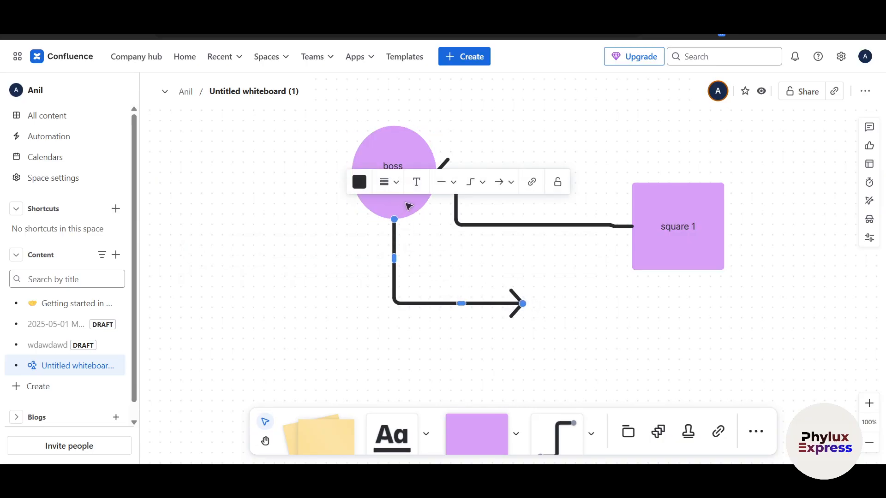
# - Make the circle's new arrow Curved and reshape its end point and bend
pyautogui.click(482, 187)
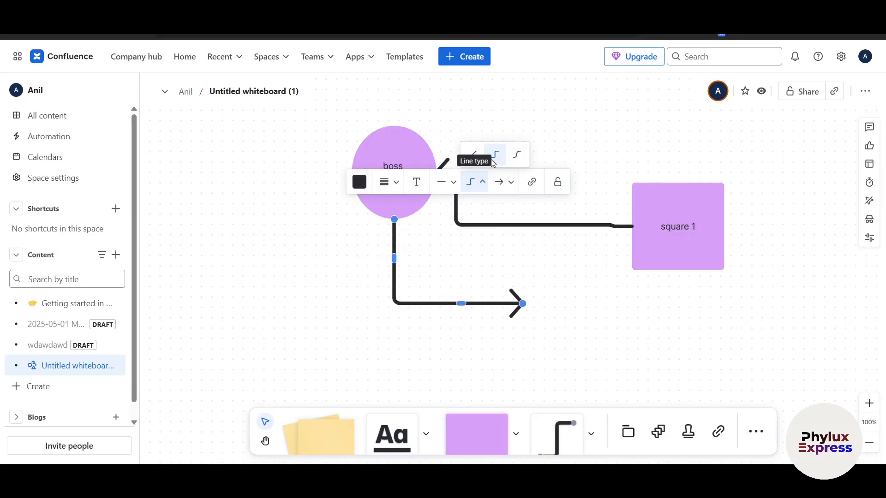
pyautogui.click(513, 155)
pyautogui.moveTo(523, 306); pyautogui.dragTo(552, 310)
pyautogui.moveTo(456, 281)
pyautogui.mouseDown()
pyautogui.moveTo(443, 311)
pyautogui.moveTo(443, 352)
pyautogui.moveTo(518, 389)
pyautogui.moveTo(618, 379)
pyautogui.moveTo(643, 310)
pyautogui.moveTo(641, 332)
pyautogui.moveTo(638, 302)
pyautogui.moveTo(599, 308)
pyautogui.mouseUp()
# - Zoom out, pan the view, and place a sticky note right of the drawing
pyautogui.scroll(-3, 610, 294)
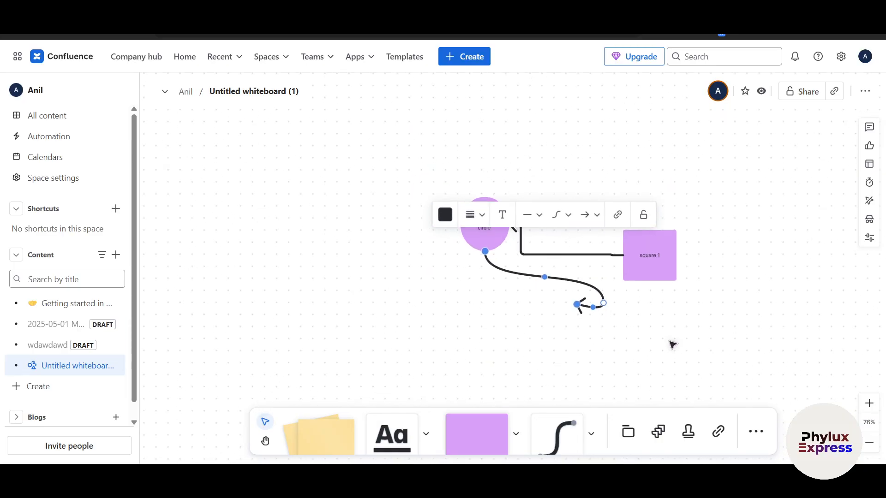
pyautogui.click(869, 442)
pyautogui.click(869, 442)
pyautogui.moveTo(653, 336)
pyautogui.mouseDown()
pyautogui.moveTo(485, 259)
pyautogui.moveTo(655, 338)
pyautogui.mouseUp()
pyautogui.press('h')
pyautogui.moveTo(757, 292); pyautogui.dragTo(558, 256)
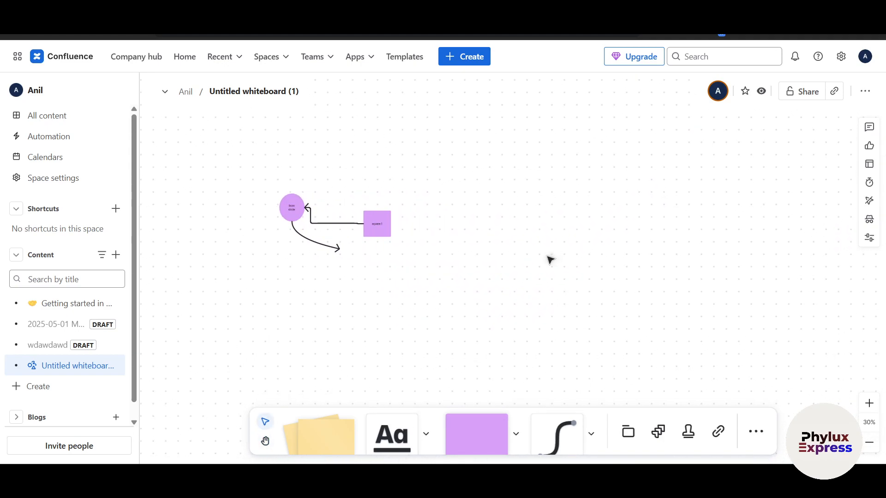
pyautogui.press('h')
pyautogui.moveTo(581, 291)
pyautogui.mouseDown()
pyautogui.moveTo(196, 88)
pyautogui.moveTo(472, 257)
pyautogui.moveTo(518, 241)
pyautogui.mouseUp()
pyautogui.press('v')
pyautogui.moveTo(309, 440); pyautogui.dragTo(519, 235)
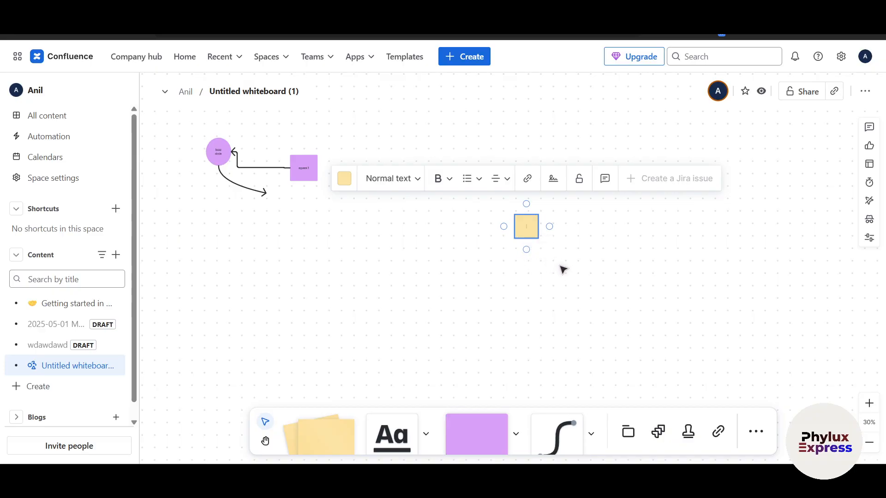
# - Zoom in to 125% and type 'sadawdawdawdawdawwadawd' into the sticky note
pyautogui.click(869, 403)
pyautogui.click(869, 403)
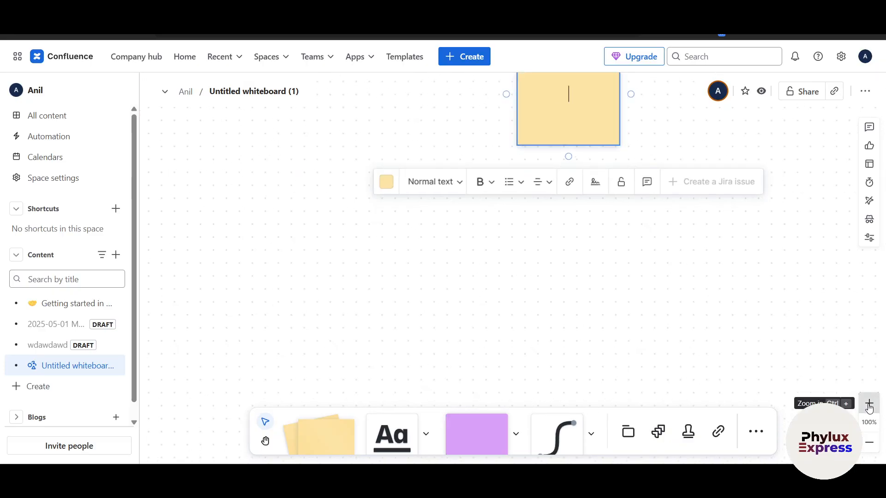
pyautogui.scroll(3, 583, 277)
pyautogui.click(549, 209)
pyautogui.write('sadawdawdawdawdawwadawd')
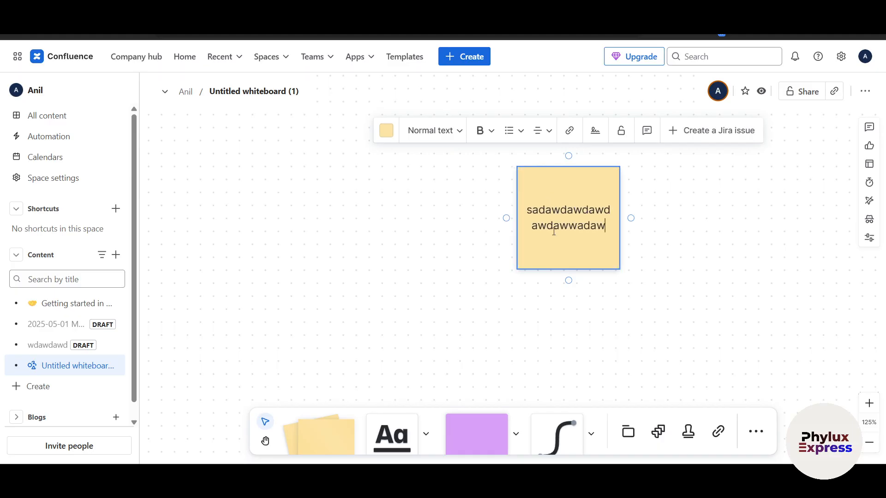
pyautogui.click(447, 302)
pyautogui.click(547, 220)
# - Try the text box, Jira import, link and More tools, then zoom back out
pyautogui.click(392, 434)
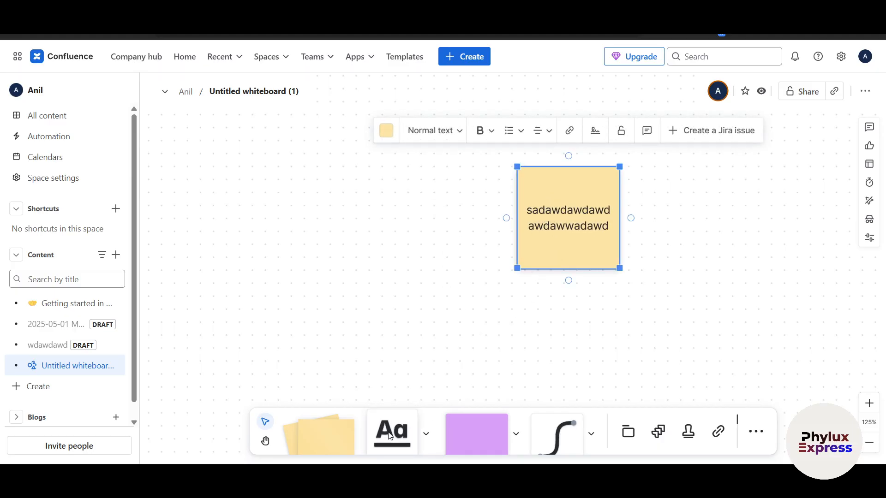
pyautogui.click(341, 270)
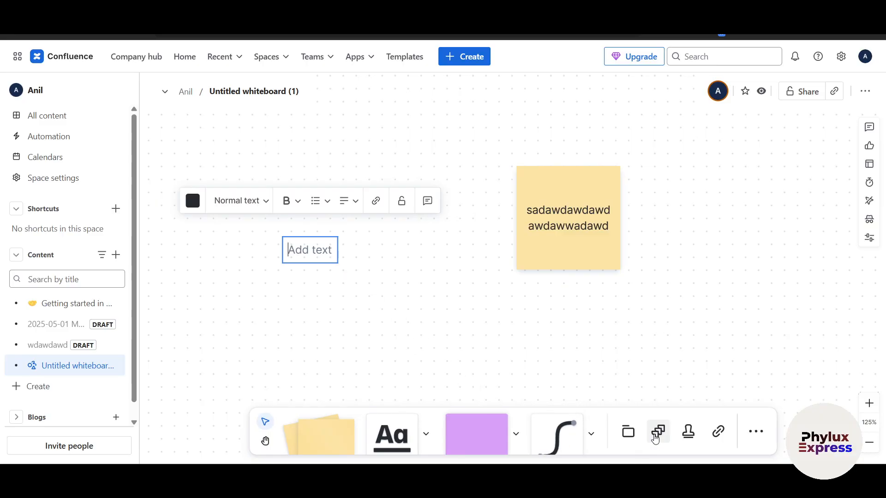
pyautogui.click(658, 432)
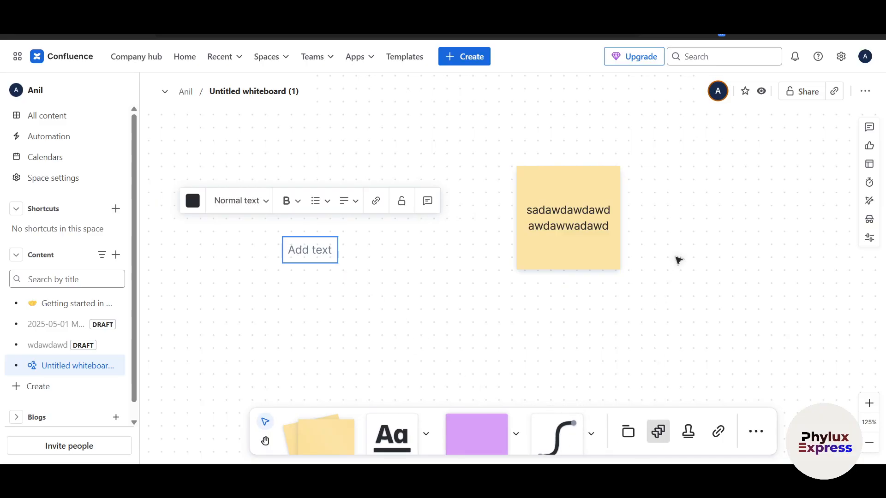
pyautogui.click(687, 241)
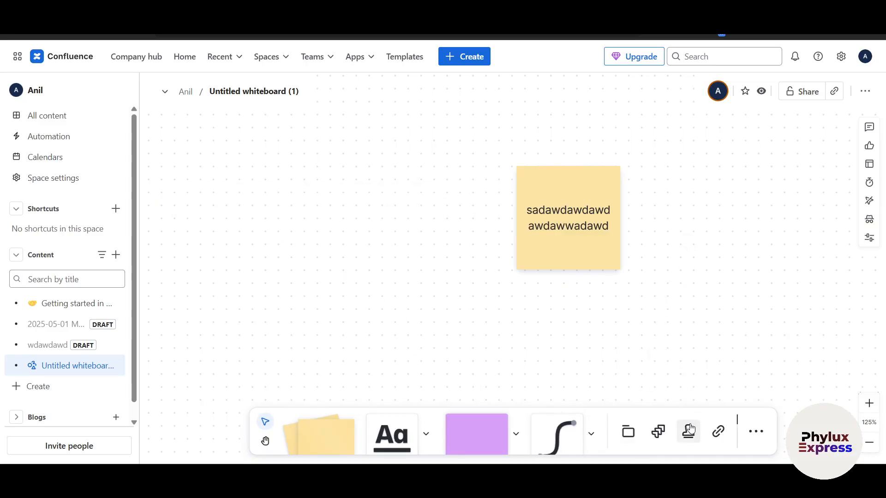
pyautogui.click(718, 432)
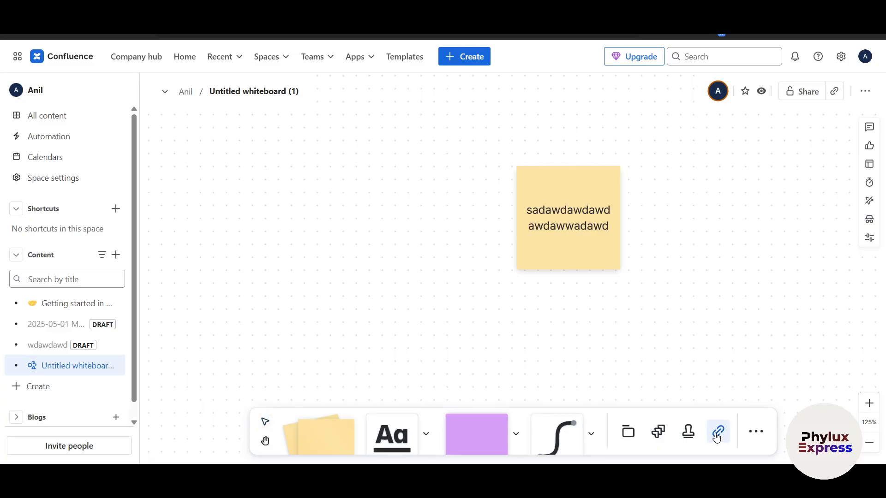
pyautogui.click(755, 431)
pyautogui.scroll(-2, 463, 313)
pyautogui.click(396, 305)
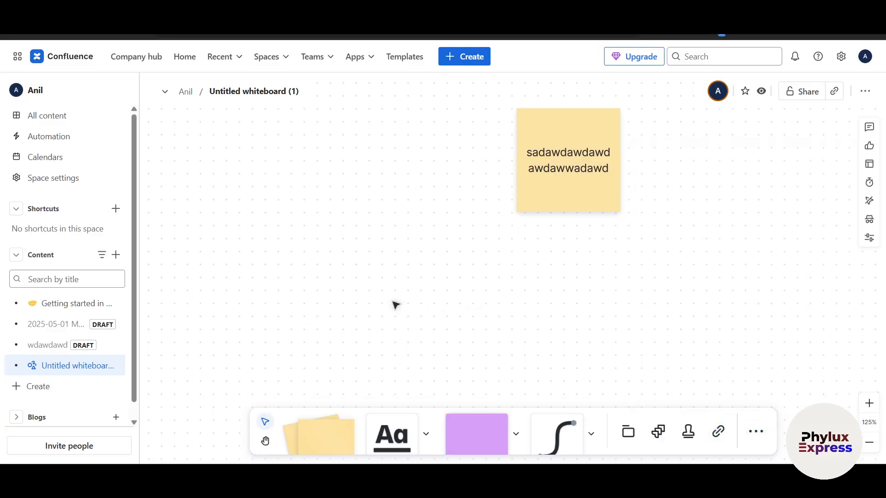
pyautogui.scroll(-5, 400, 301)
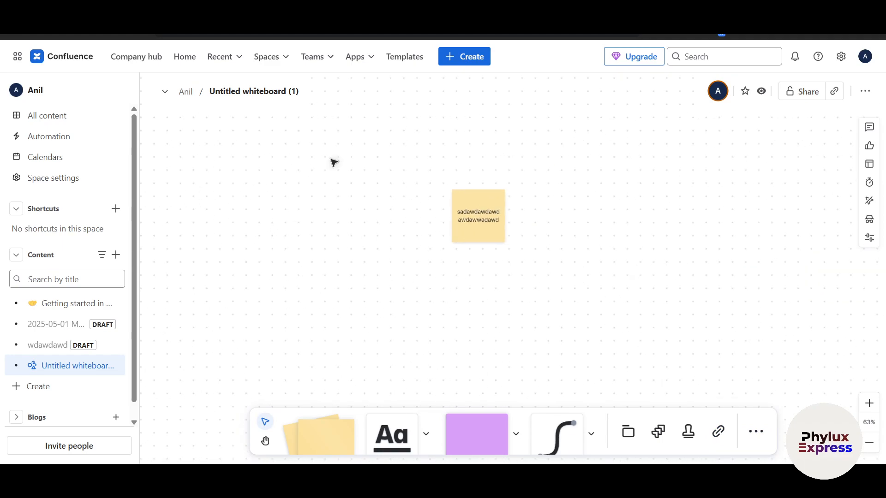
pyautogui.moveTo(311, 223); pyautogui.dragTo(427, 226)
pyautogui.scroll(-1, 46, 364)
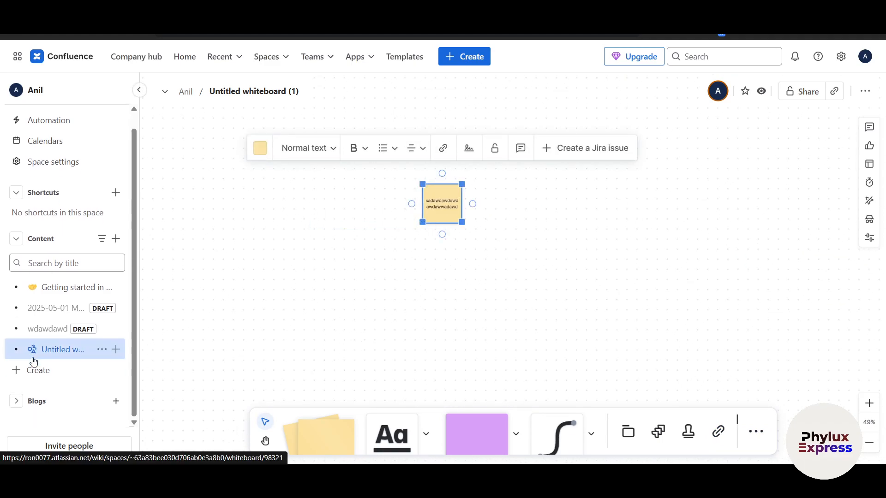
# - Start a new blog post draft from the space's blog list
pyautogui.click(40, 373)
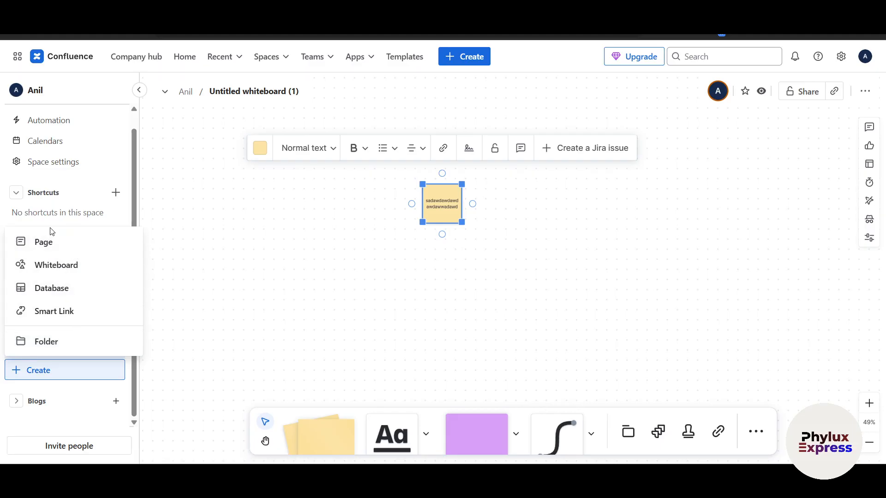
pyautogui.click(263, 311)
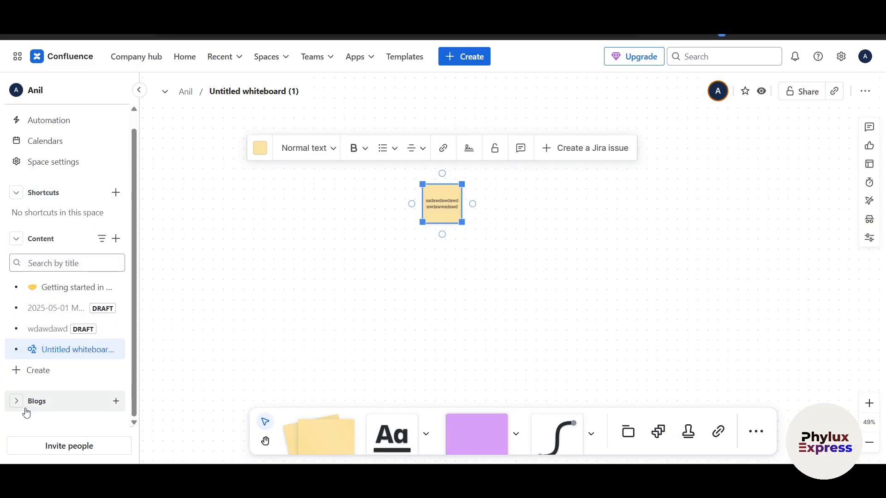
pyautogui.click(45, 400)
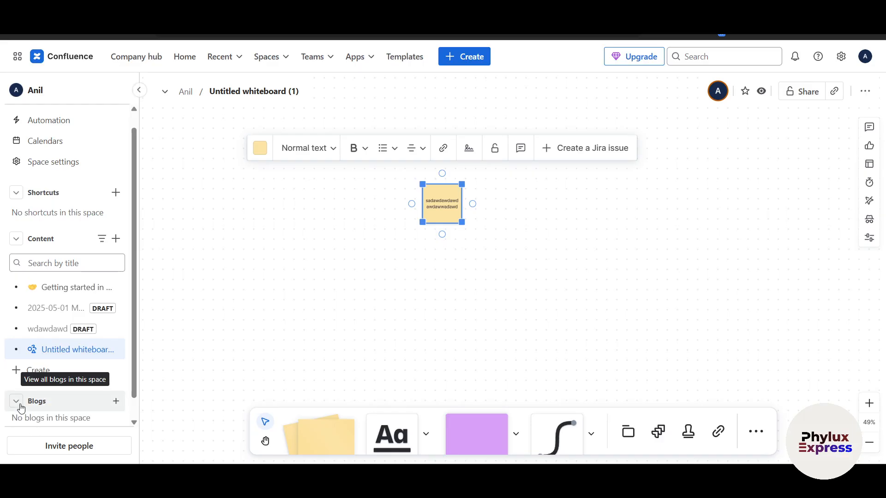
pyautogui.click(116, 402)
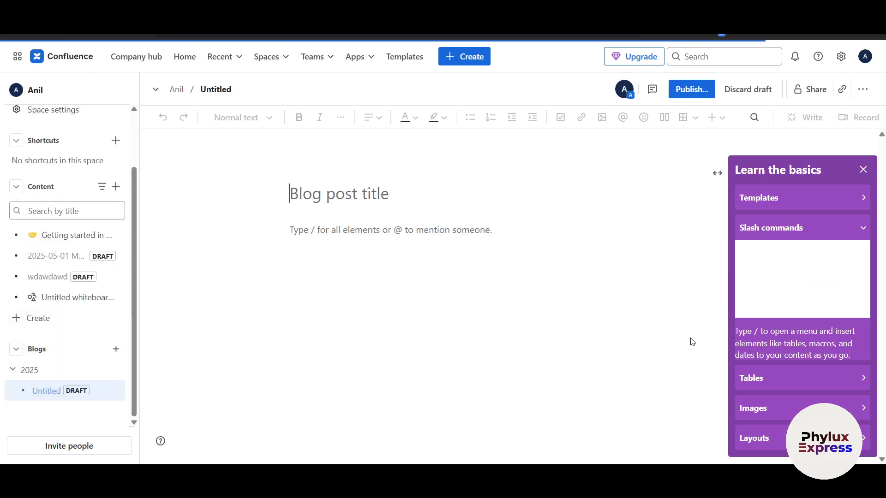
# - Dismiss the template tips and recording options, then open Space settings
pyautogui.click(796, 199)
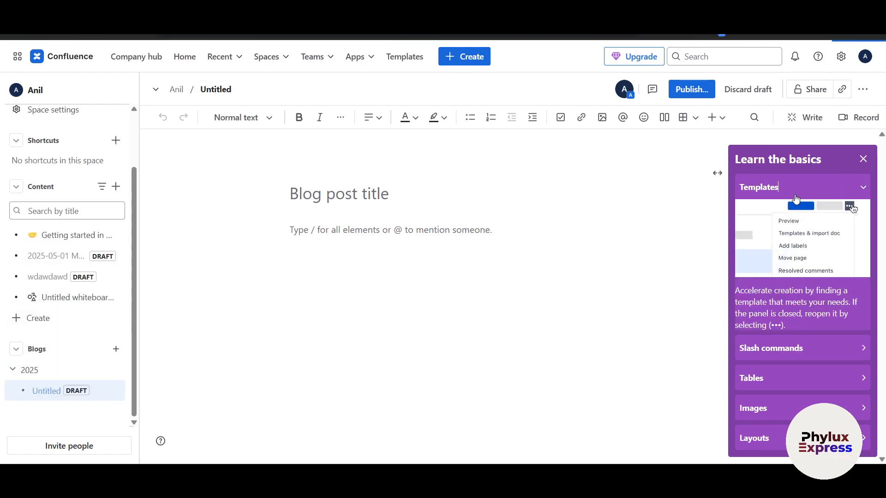
pyautogui.click(862, 159)
pyautogui.click(851, 119)
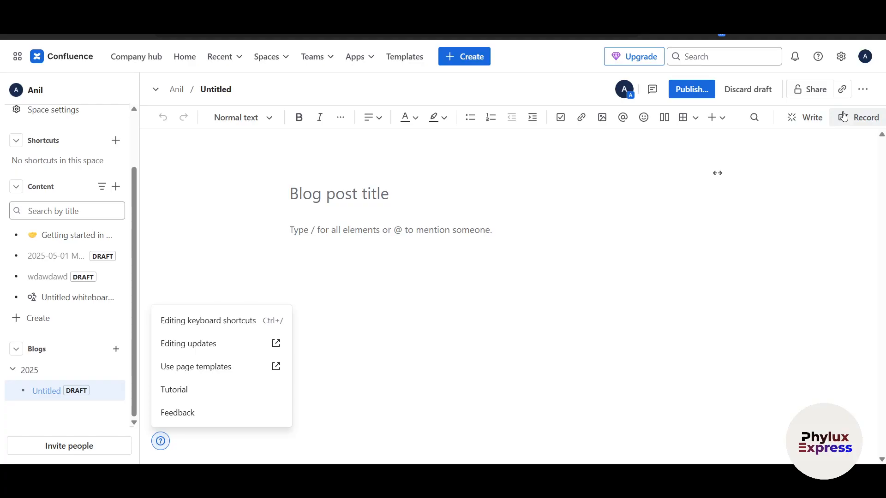
pyautogui.moveTo(847, 118)
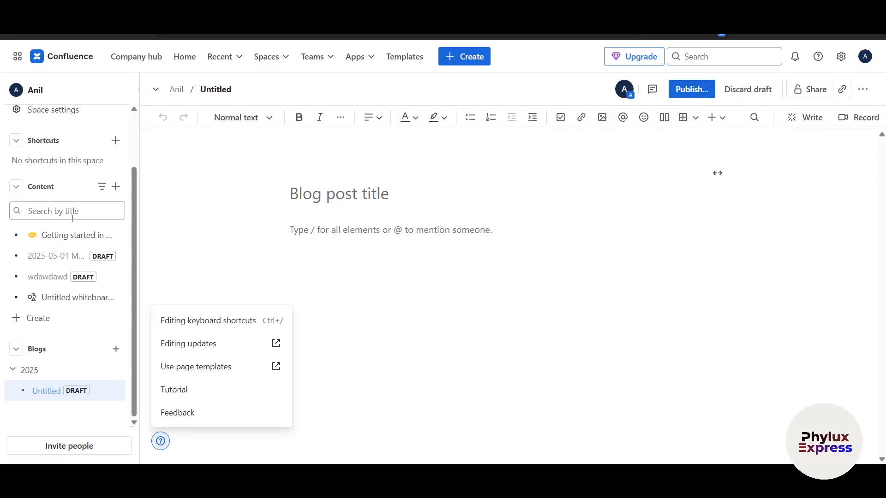
pyautogui.scroll(2, 82, 216)
pyautogui.click(59, 178)
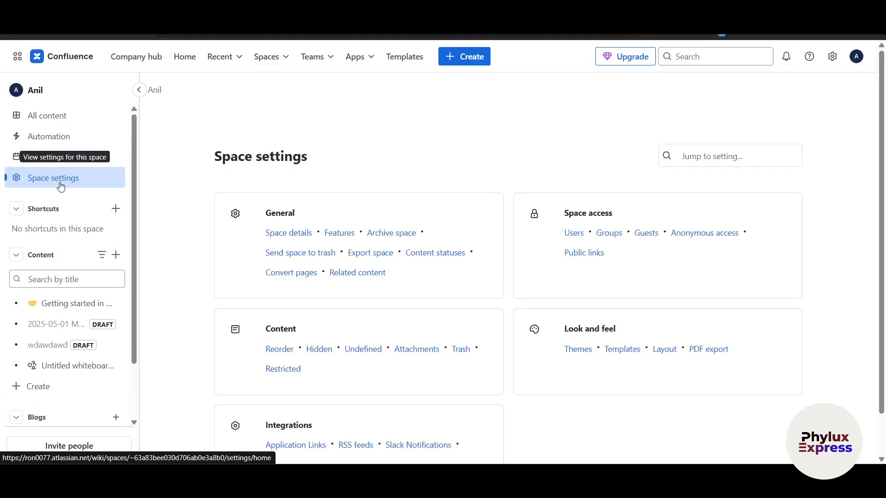
# - Open All content and filter it to Worked on, listing 5 pages including the whiteboard
pyautogui.scroll(-1, 540, 326)
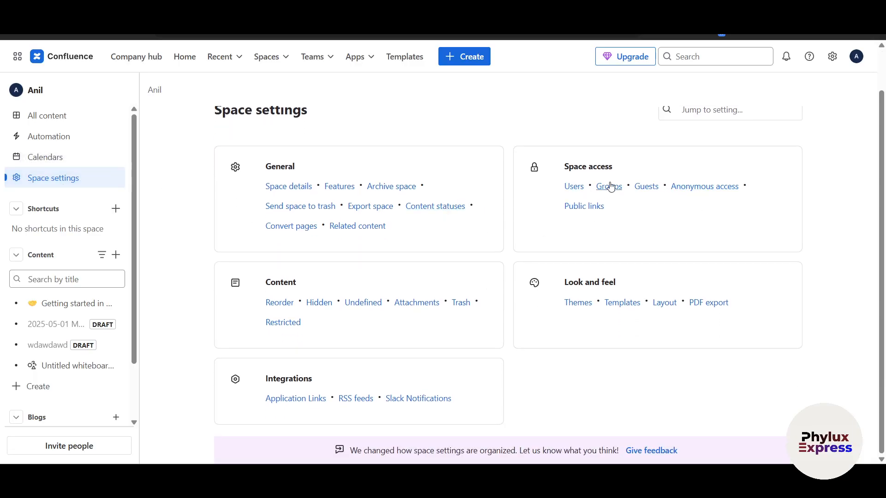
pyautogui.scroll(1, 694, 275)
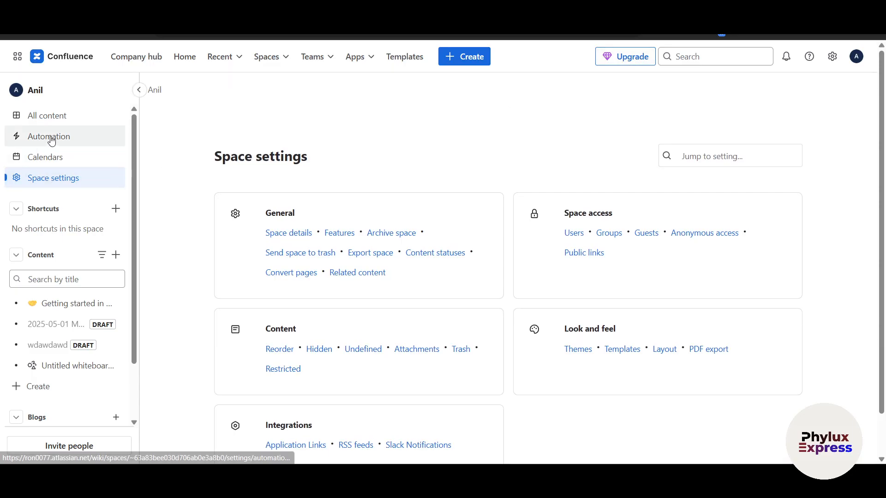
pyautogui.click(51, 114)
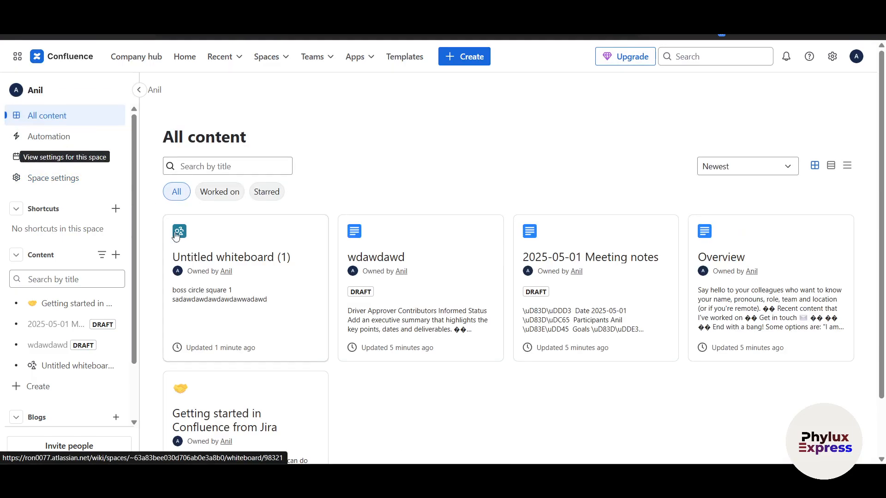
pyautogui.scroll(-2, 687, 286)
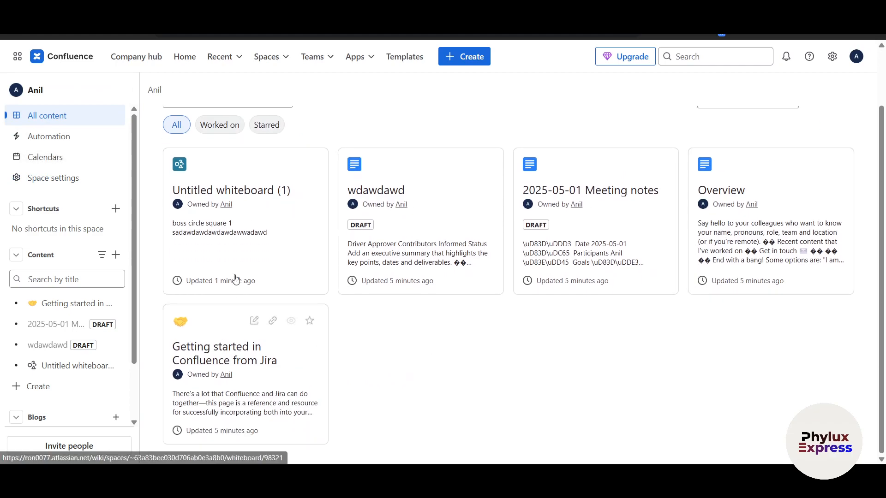
pyautogui.scroll(2, 752, 367)
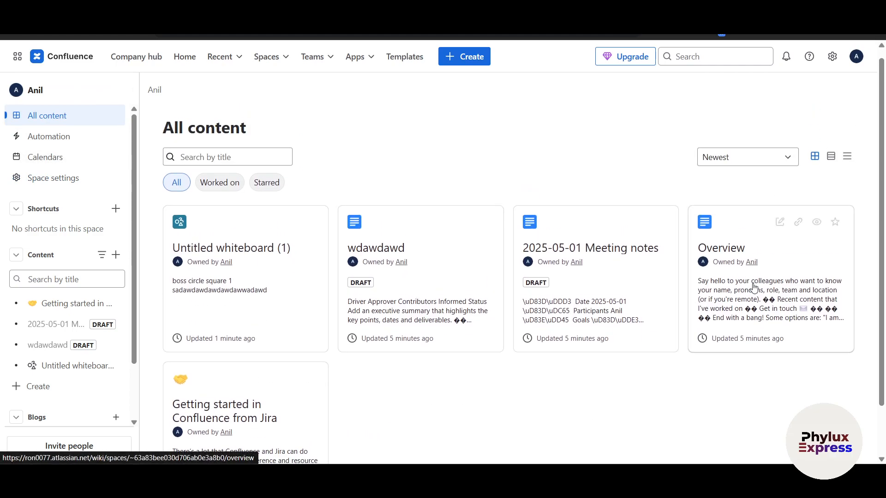
pyautogui.click(222, 184)
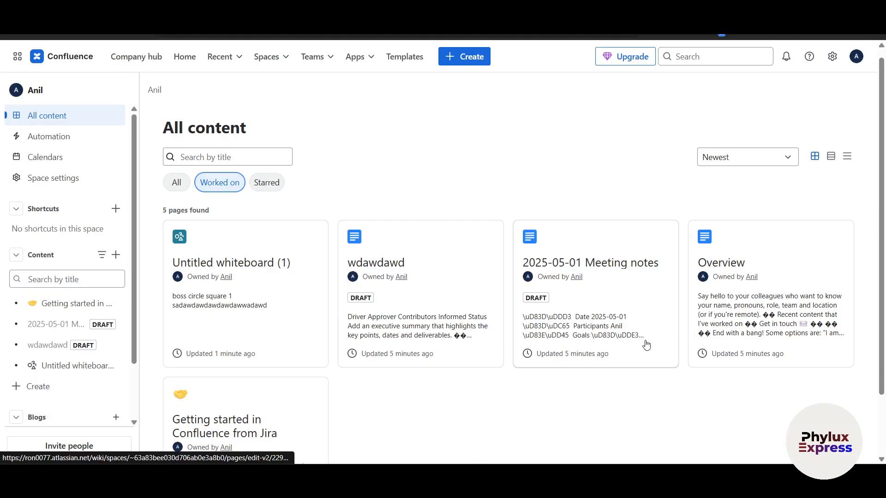
pyautogui.scroll(-2, 337, 349)
pyautogui.scroll(2, 338, 348)
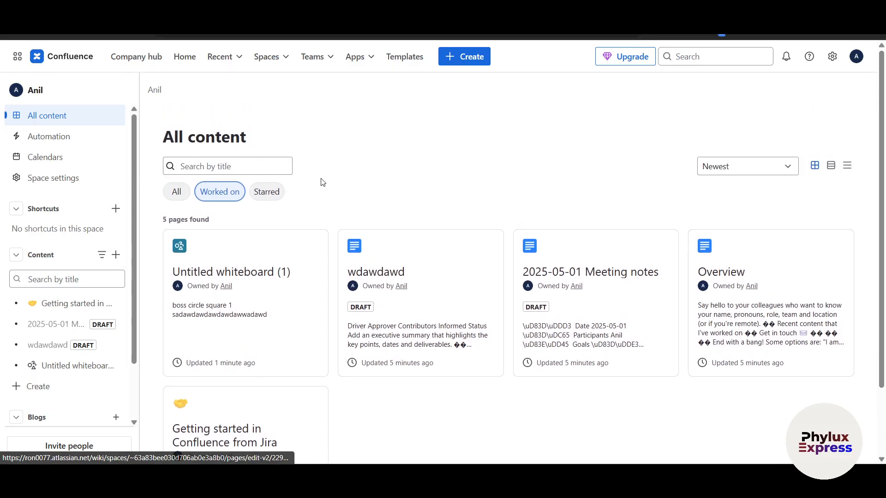
# - Start a rule from the AI meeting-summary email template and review its trigger, condition and email action
pyautogui.click(54, 133)
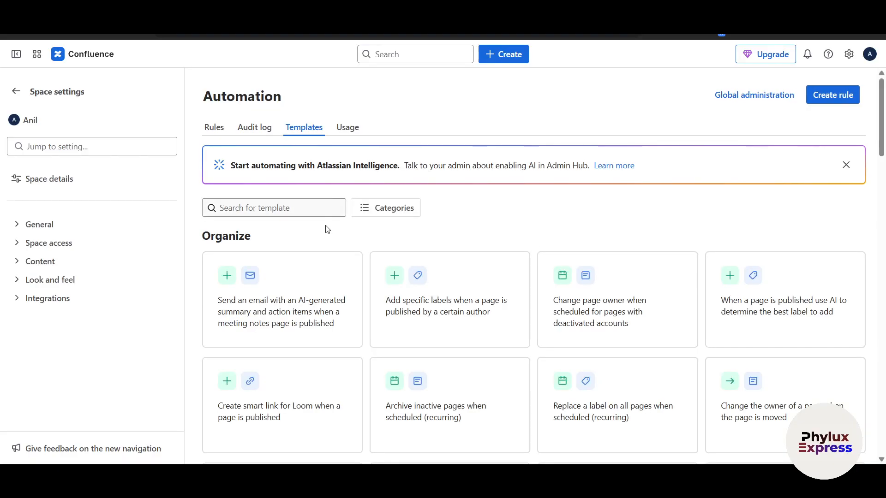
pyautogui.scroll(-2, 270, 211)
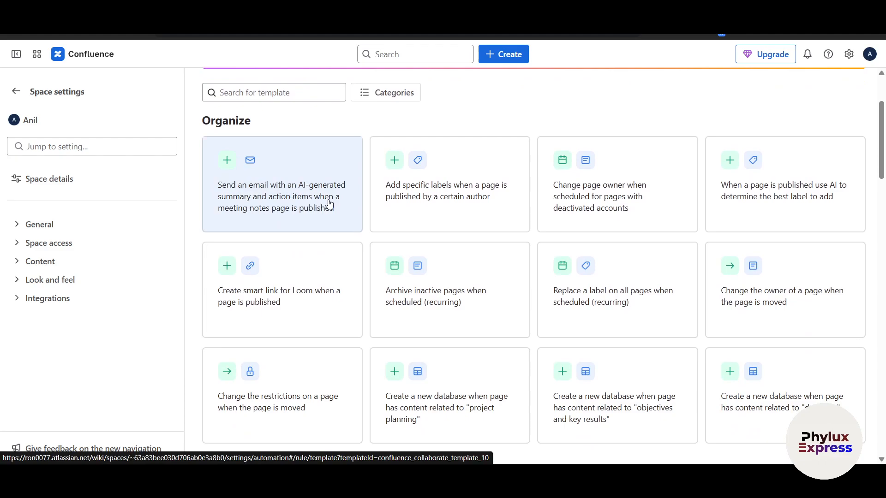
pyautogui.click(301, 205)
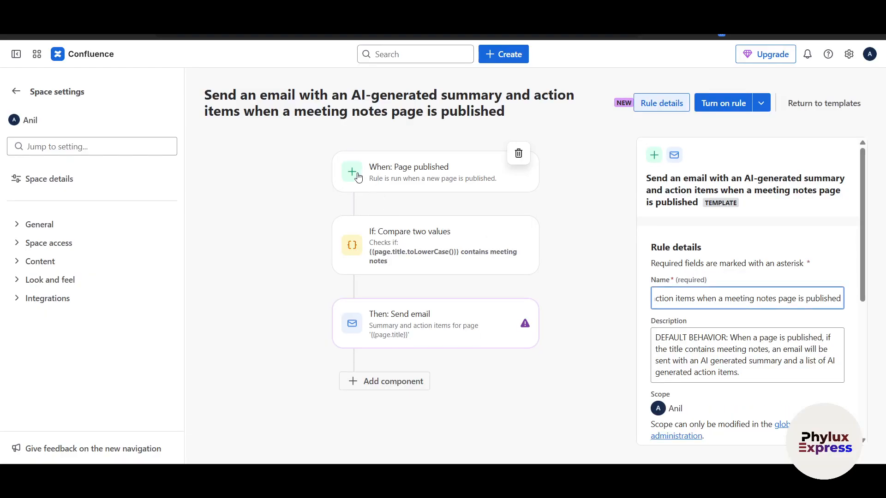
pyautogui.click(356, 180)
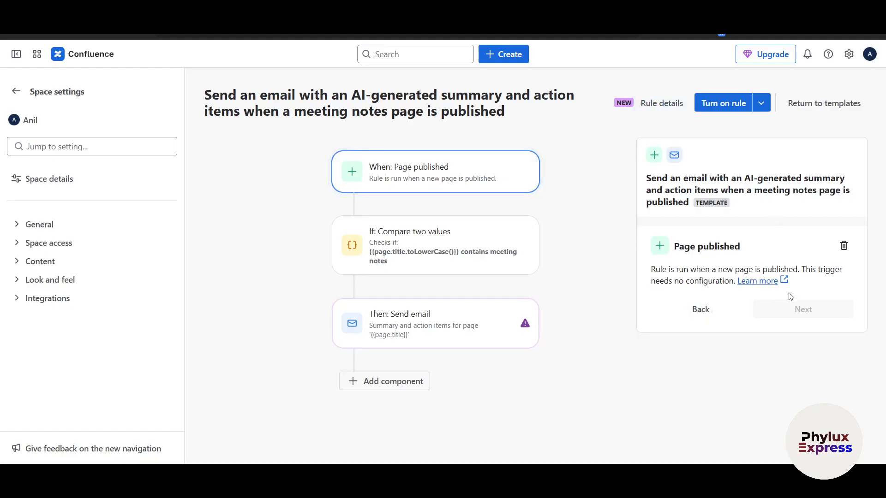
pyautogui.click(397, 245)
pyautogui.scroll(-1, 696, 268)
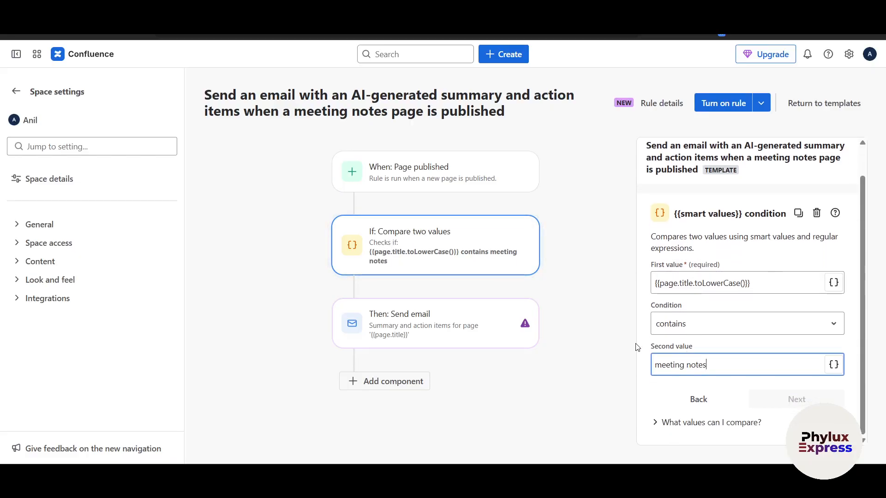
pyautogui.click(398, 338)
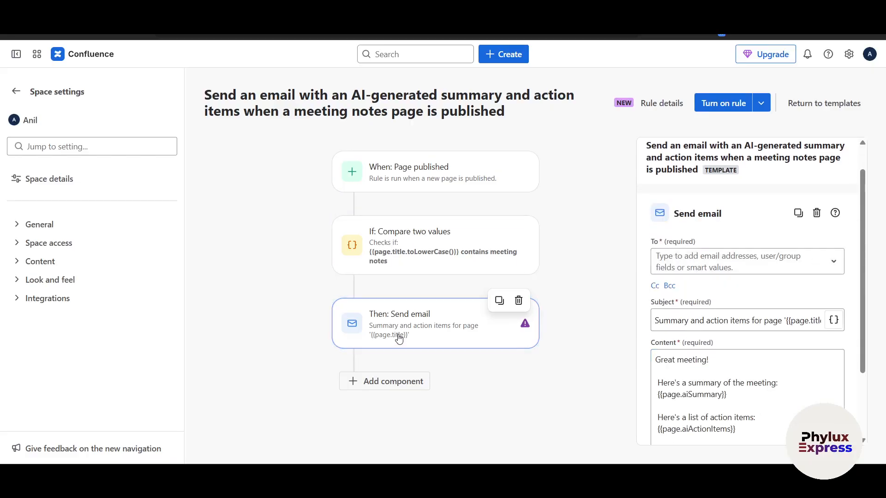
# - Turn on the rule, check the recipient groups, and go back to the space overview
pyautogui.click(713, 107)
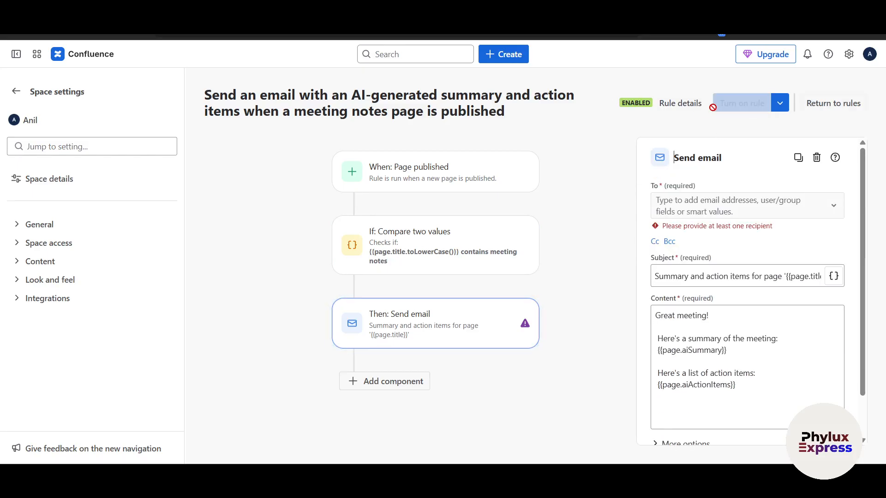
pyautogui.click(676, 211)
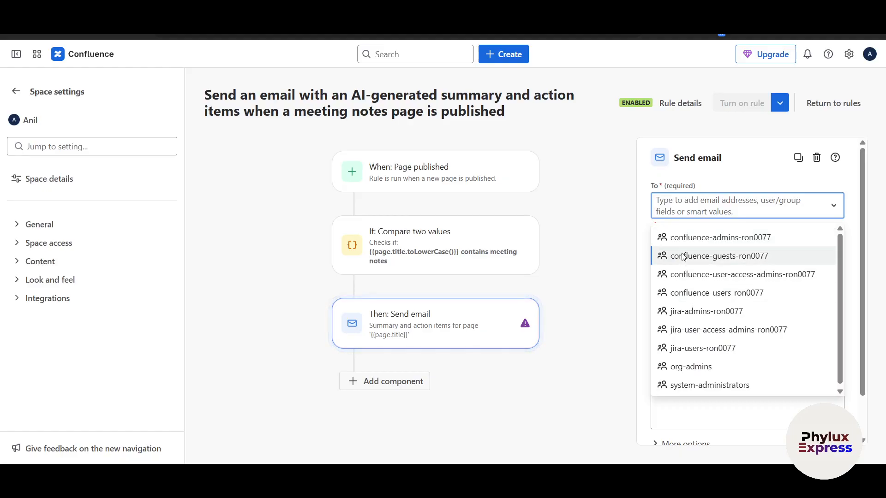
pyautogui.click(602, 402)
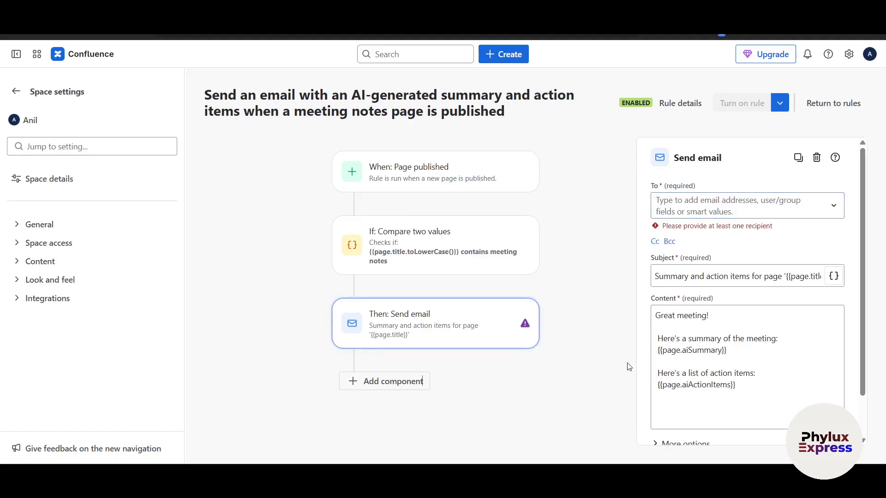
pyautogui.click(686, 214)
pyautogui.click(615, 242)
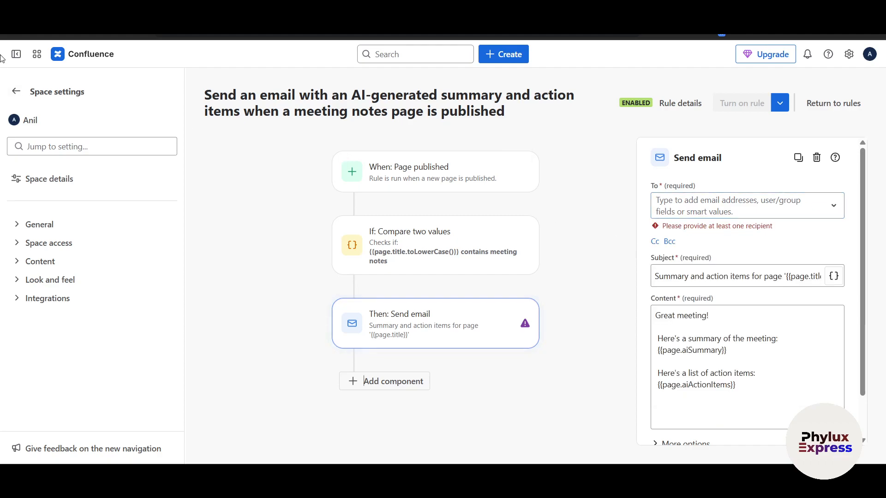
pyautogui.click(19, 91)
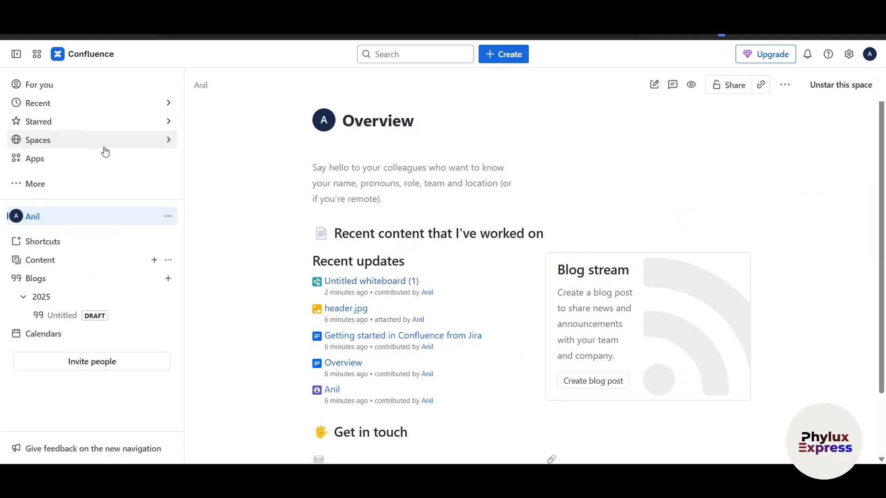
# - Open the For you home page and scroll down to its Following activity feed
pyautogui.click(56, 85)
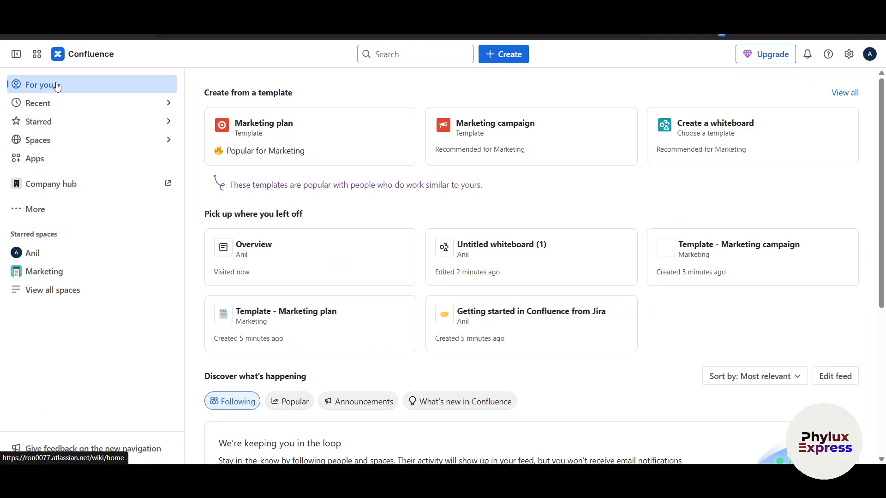
pyautogui.scroll(-3, 375, 158)
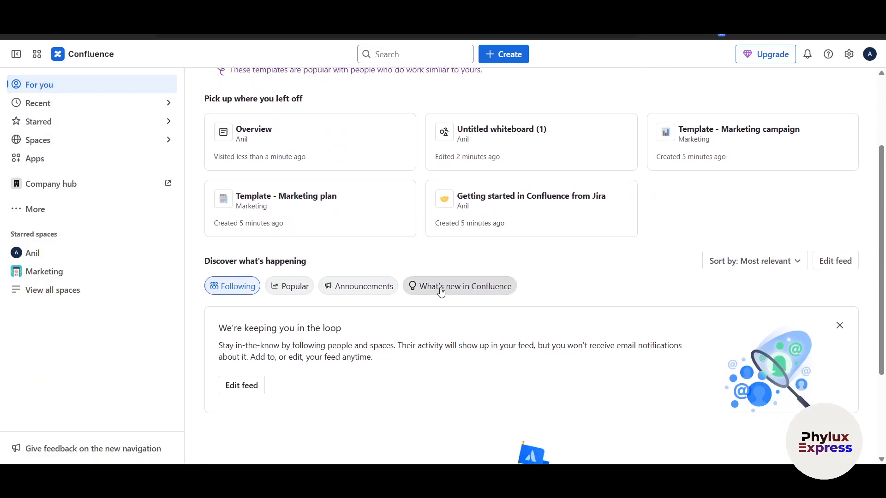
pyautogui.scroll(-3, 551, 289)
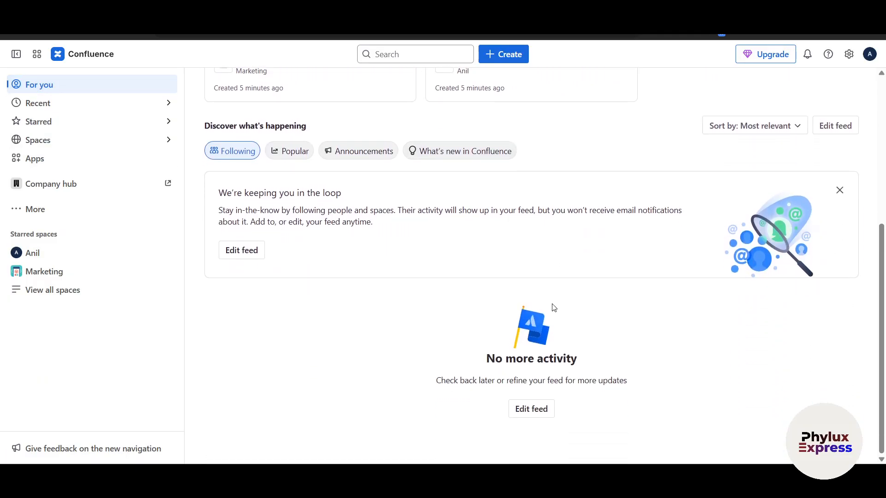